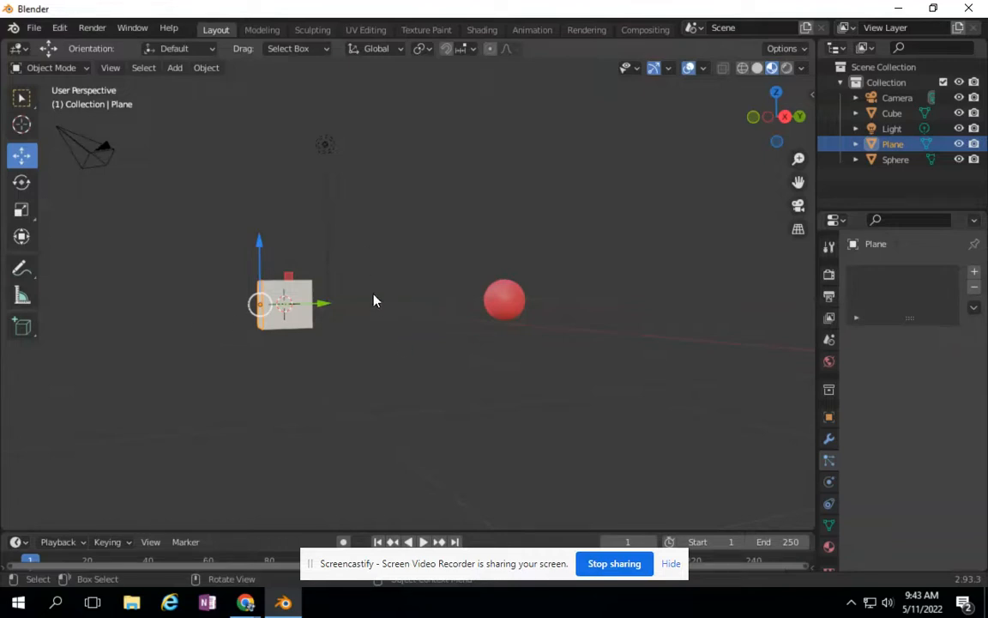
- Hide the cube in the viewport so that the plane and sphere remain
{"action": "left_click", "coordinate": [291, 297]}
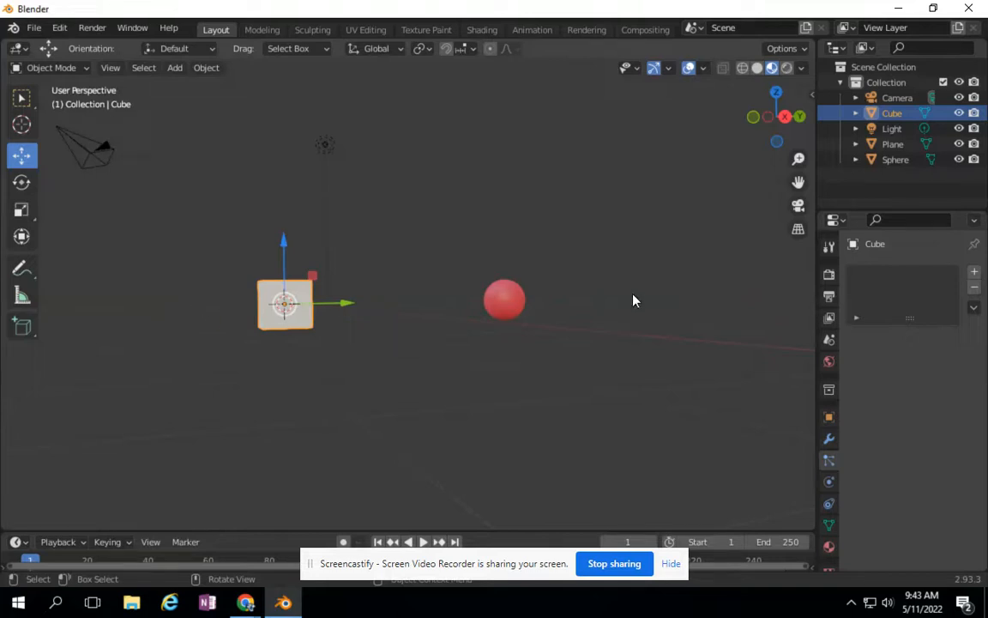
{"action": "left_click", "coordinate": [959, 113]}
{"action": "left_click", "coordinate": [960, 113]}
{"action": "left_click", "coordinate": [960, 113]}
{"action": "left_click", "coordinate": [959, 113]}
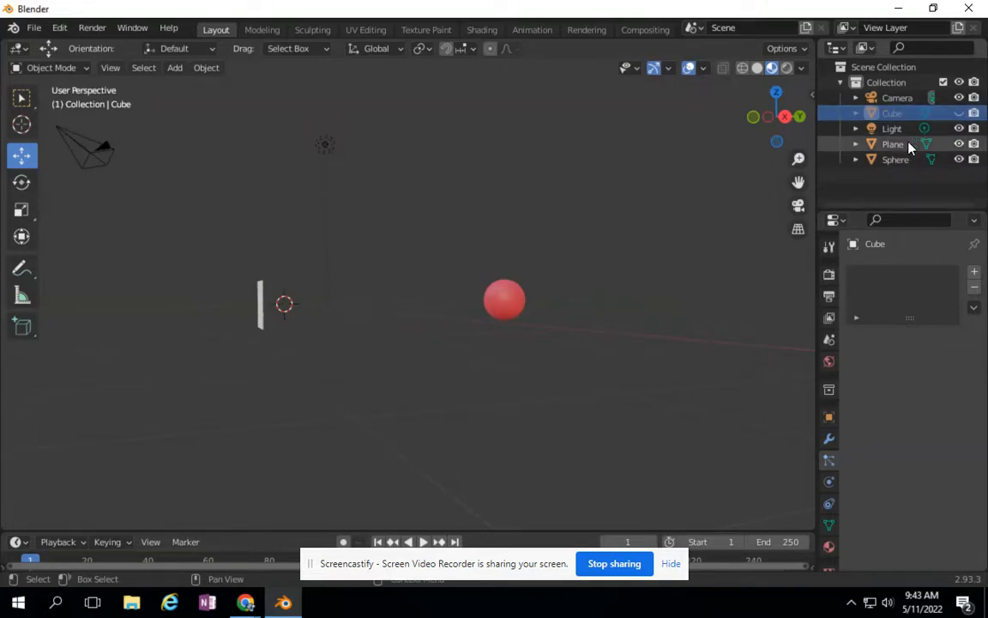
{"action": "mouse_move", "coordinate": [756, 129]}
{"action": "left_mouse_down"}
{"action": "mouse_move", "coordinate": [789, 131]}
{"action": "mouse_move", "coordinate": [761, 108]}
{"action": "mouse_move", "coordinate": [746, 127]}
{"action": "mouse_move", "coordinate": [764, 127]}
{"action": "left_mouse_up"}
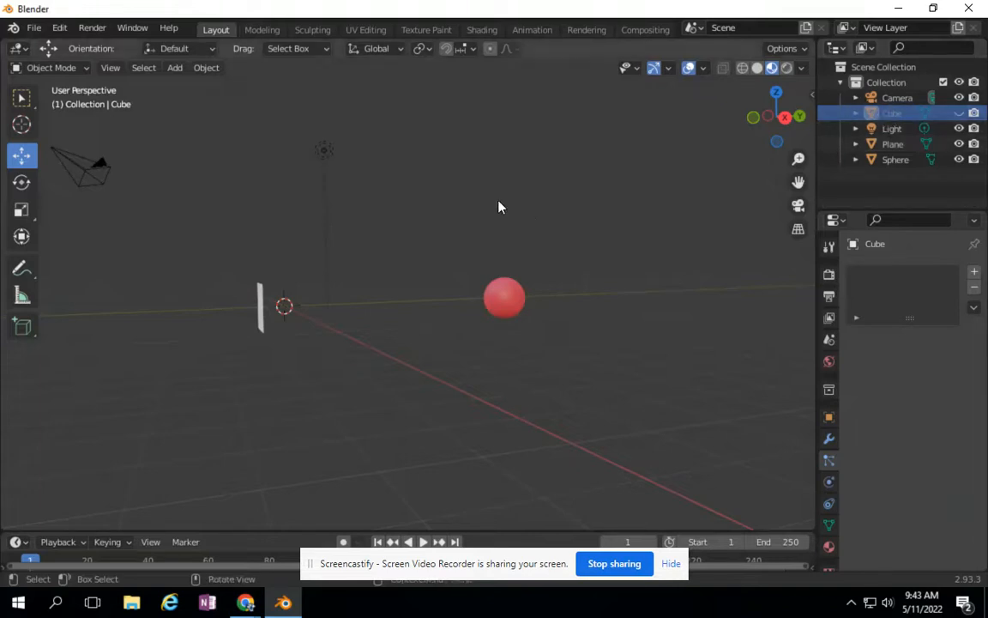
- Add an emitter particle system to the plane and play the animation
{"action": "left_click", "coordinate": [498, 294]}
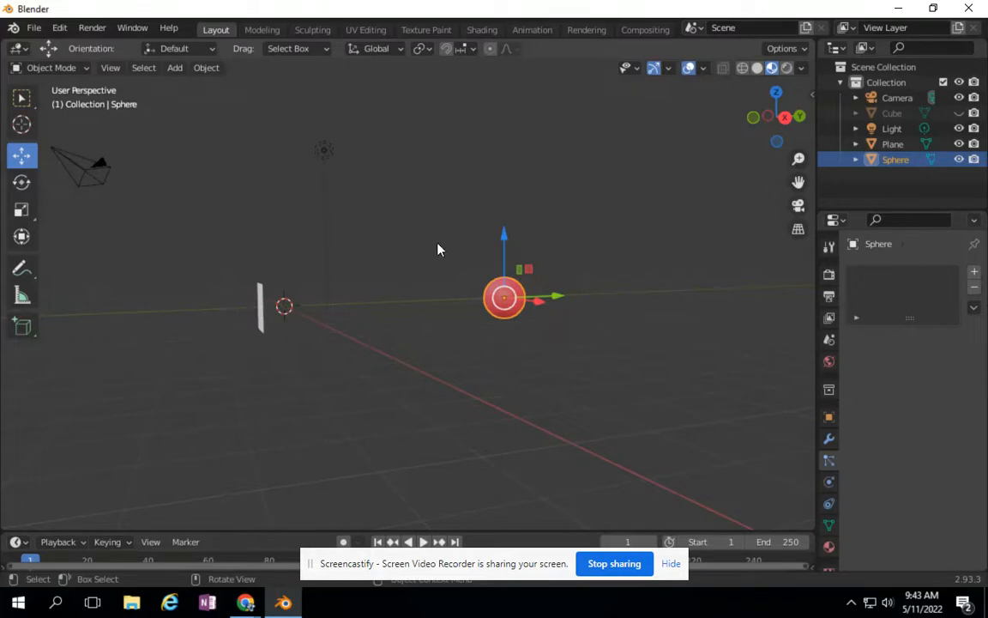
{"action": "left_click", "coordinate": [262, 304]}
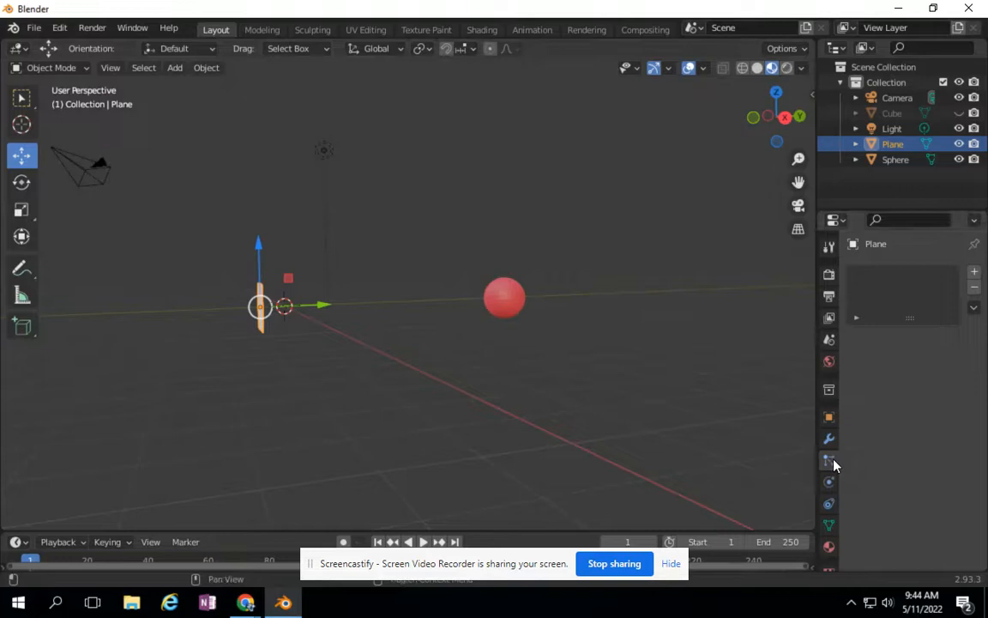
{"action": "left_click", "coordinate": [974, 275]}
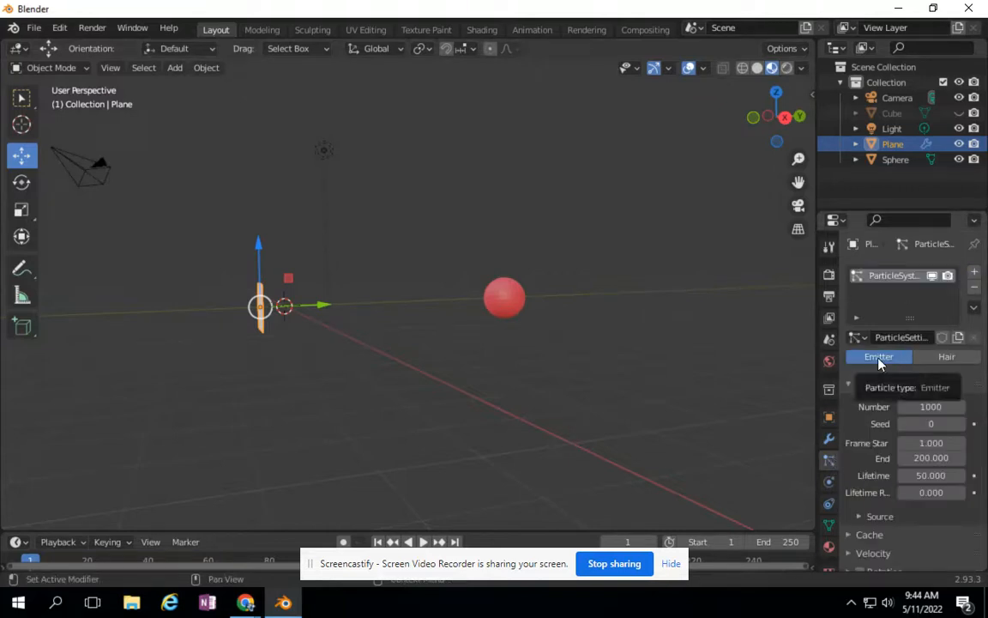
{"action": "left_click", "coordinate": [428, 543]}
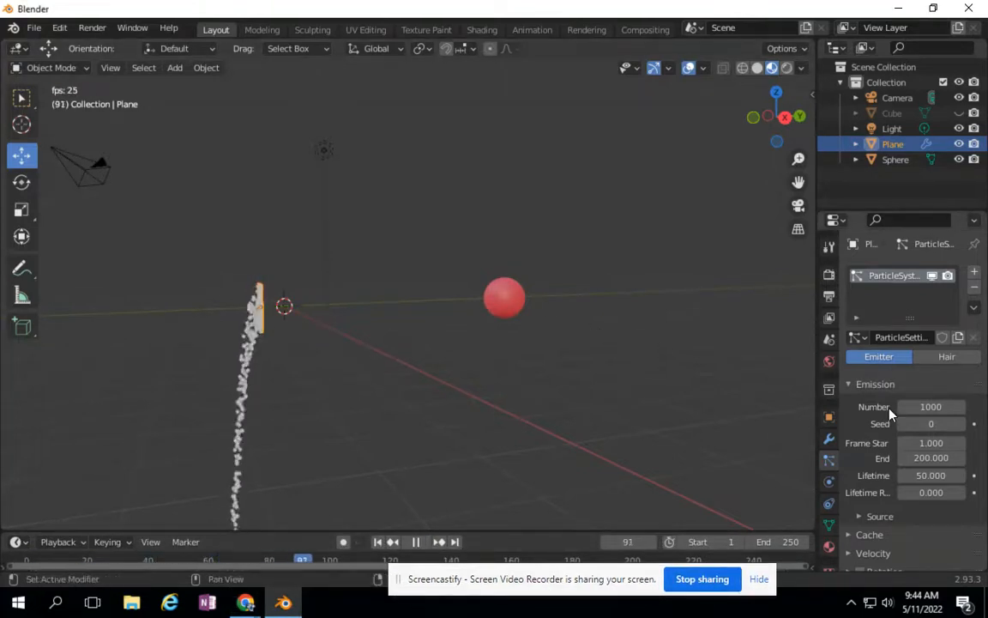
- Set the number of particles emitted by the plane to 9000
{"action": "left_click", "coordinate": [933, 406]}
{"action": "left_click_drag", "start_coordinate": [934, 406], "coordinate": [899, 405]}
{"action": "type", "text": "9000"}
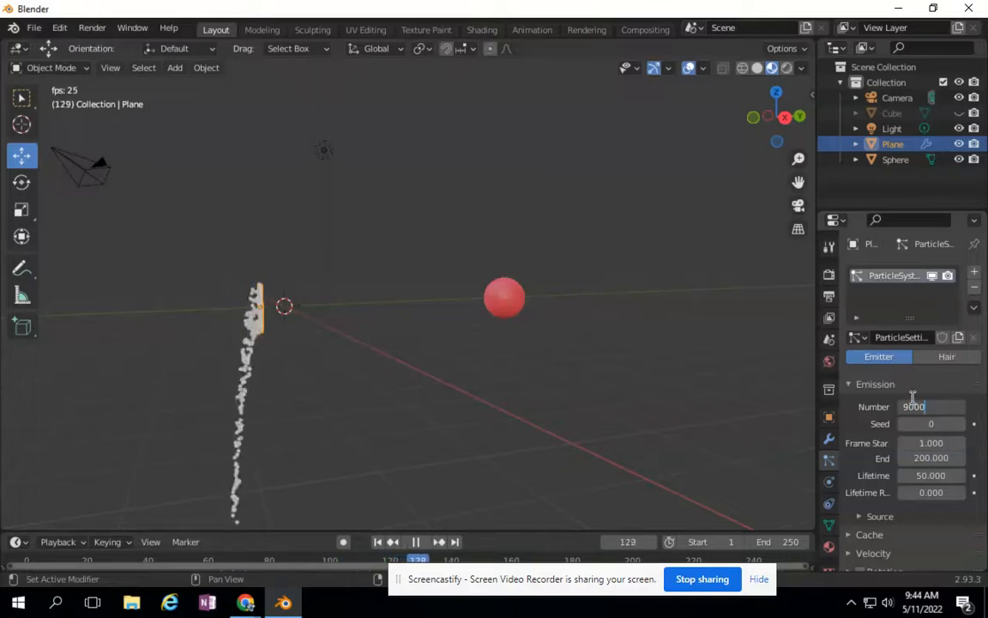
{"action": "key", "text": "Return"}
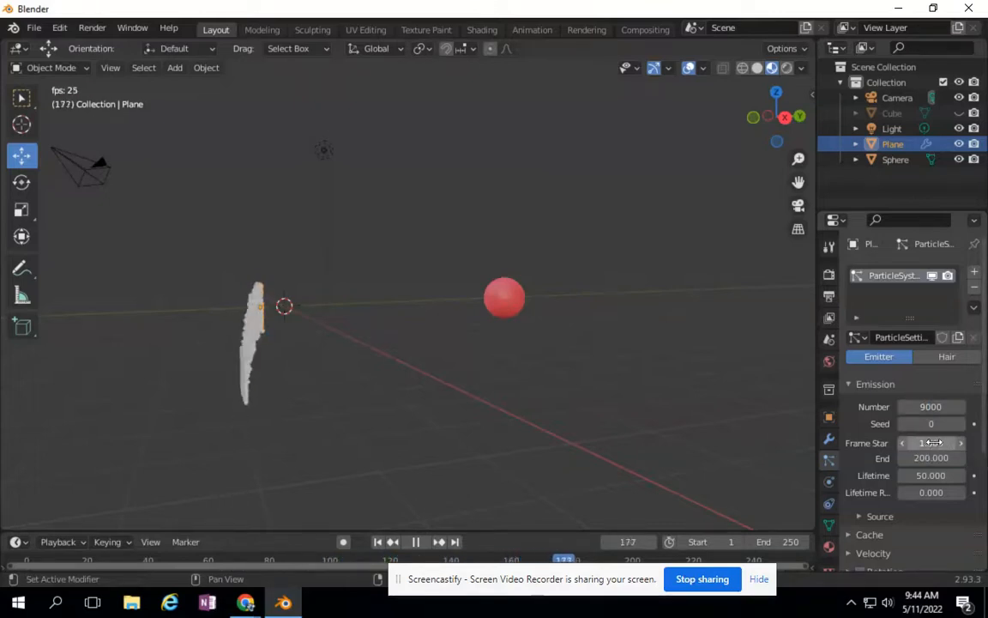
- Set the particle emission to start at frame 20 and end at frame 70
{"action": "left_click", "coordinate": [933, 442]}
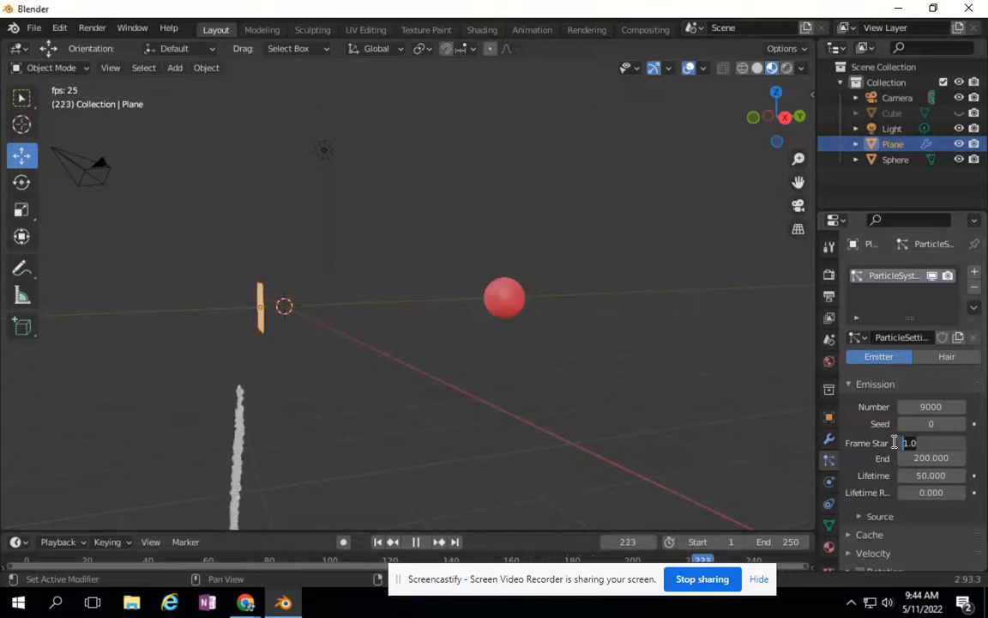
{"action": "type", "text": "20"}
{"action": "key", "text": "Return"}
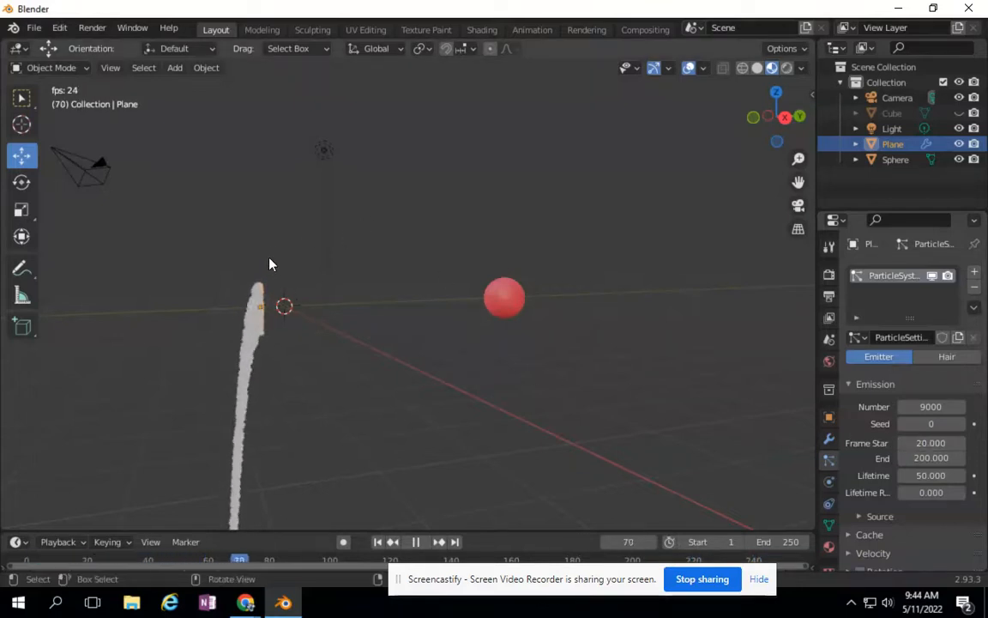
{"action": "left_click", "coordinate": [921, 457]}
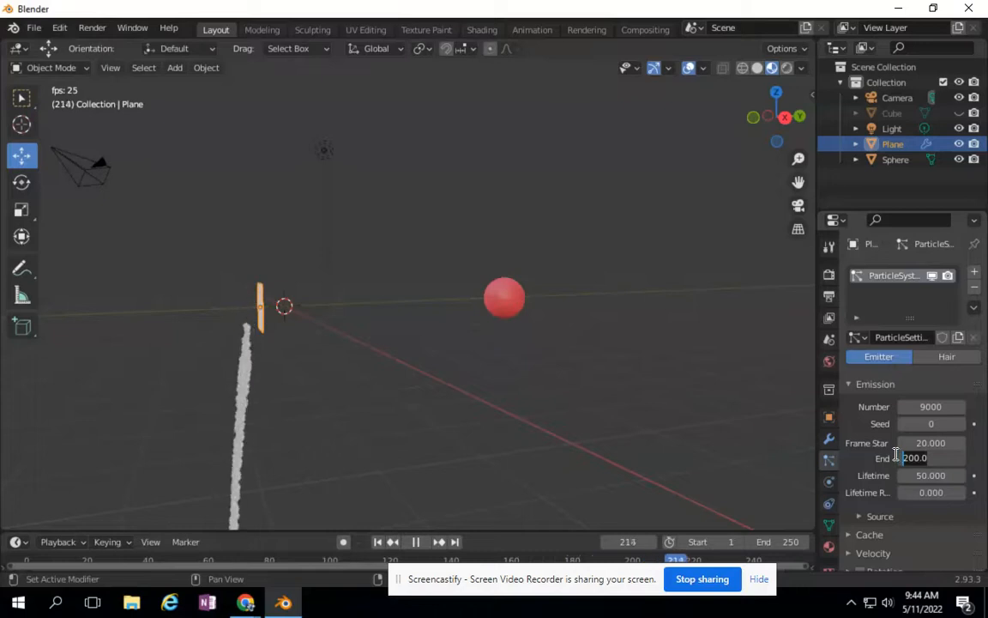
{"action": "type", "text": "70"}
- Set the particle lifetime to 40 and the lifetime randomness to 1
{"action": "left_click", "coordinate": [942, 473]}
{"action": "type", "text": "40"}
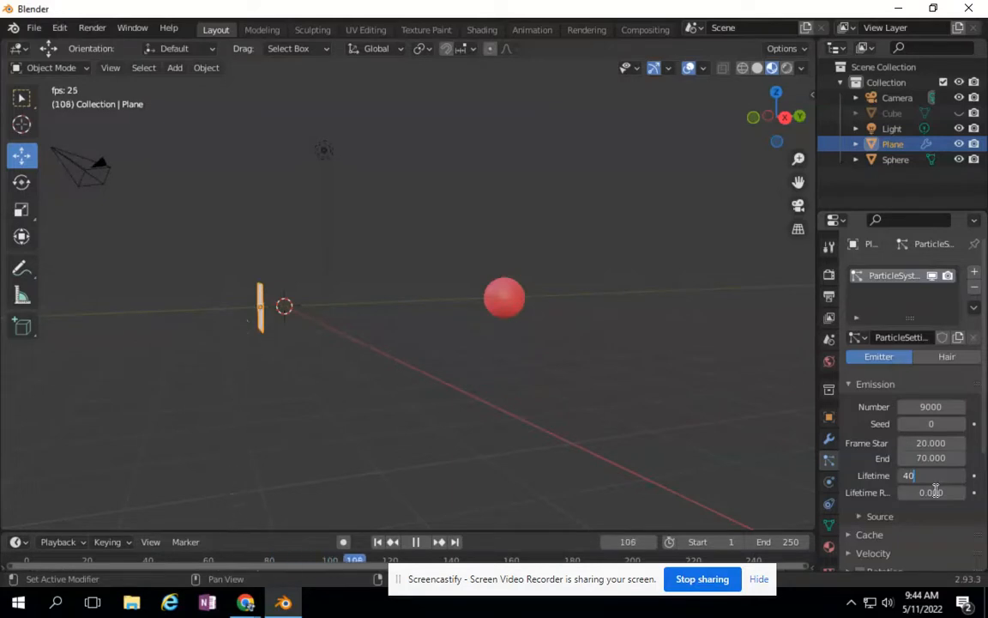
{"action": "key", "text": "Return"}
{"action": "left_click", "coordinate": [934, 493]}
{"action": "type", "text": "1"}
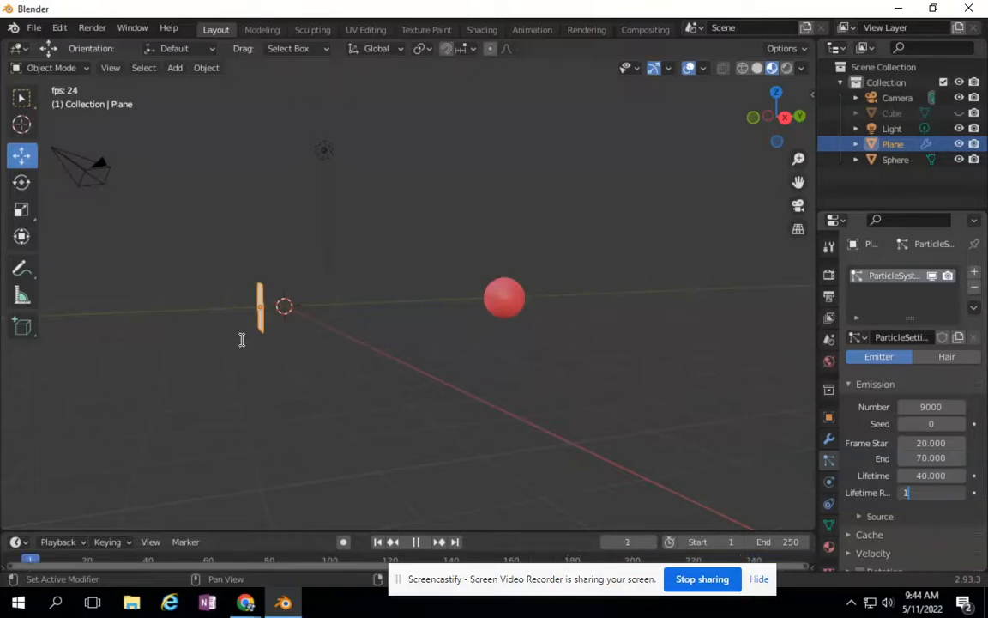
{"action": "key", "text": "Return"}
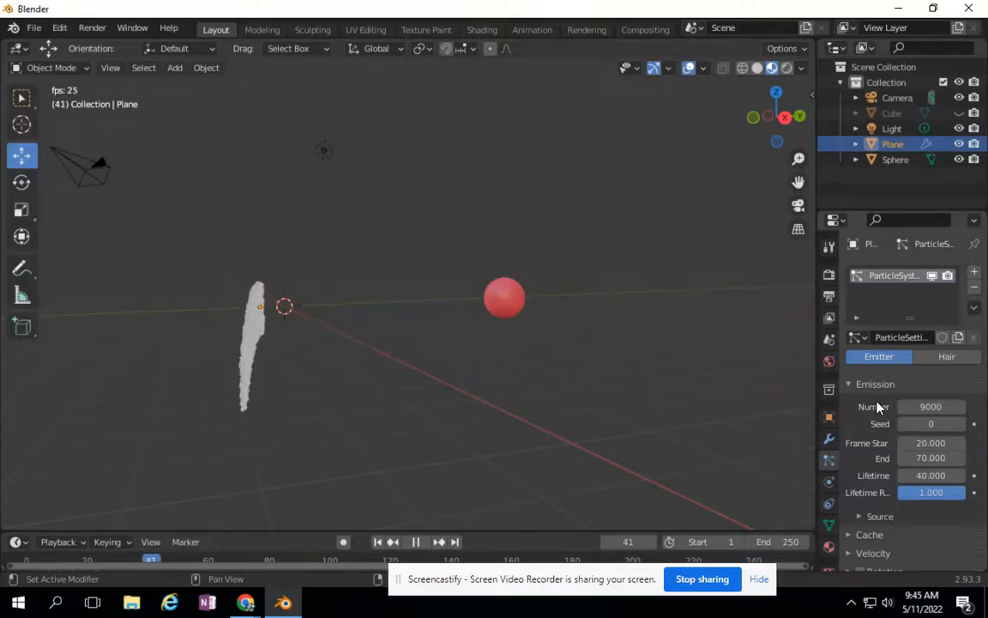
- Set the particles' normal velocity to 10 m/s, and raise it to 13 m/s
{"action": "scroll", "coordinate": [877, 406], "scroll_direction": "down", "scroll_amount": 3}
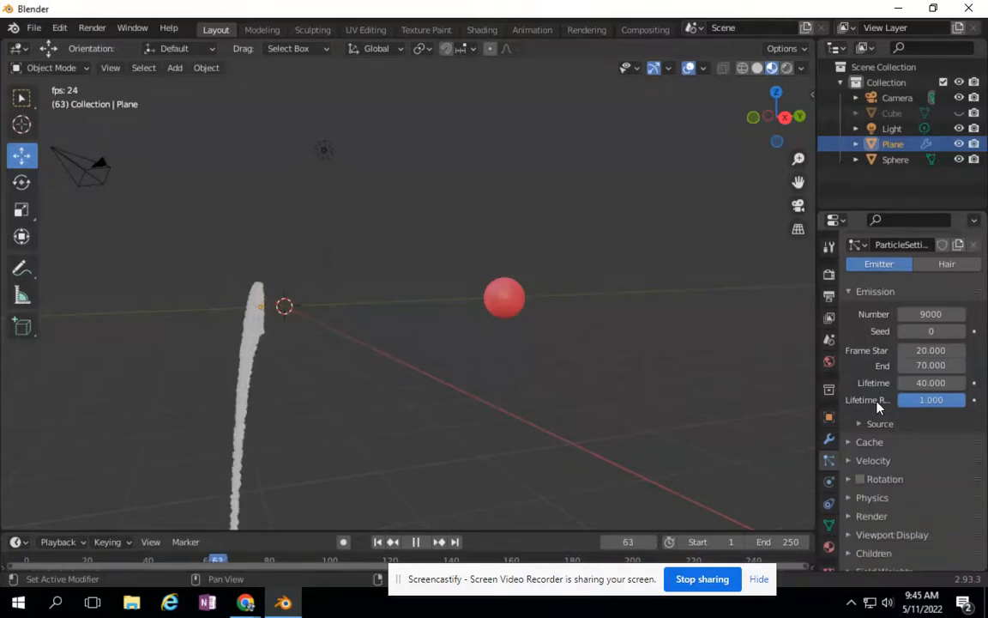
{"action": "left_click", "coordinate": [851, 460]}
{"action": "left_click", "coordinate": [928, 482]}
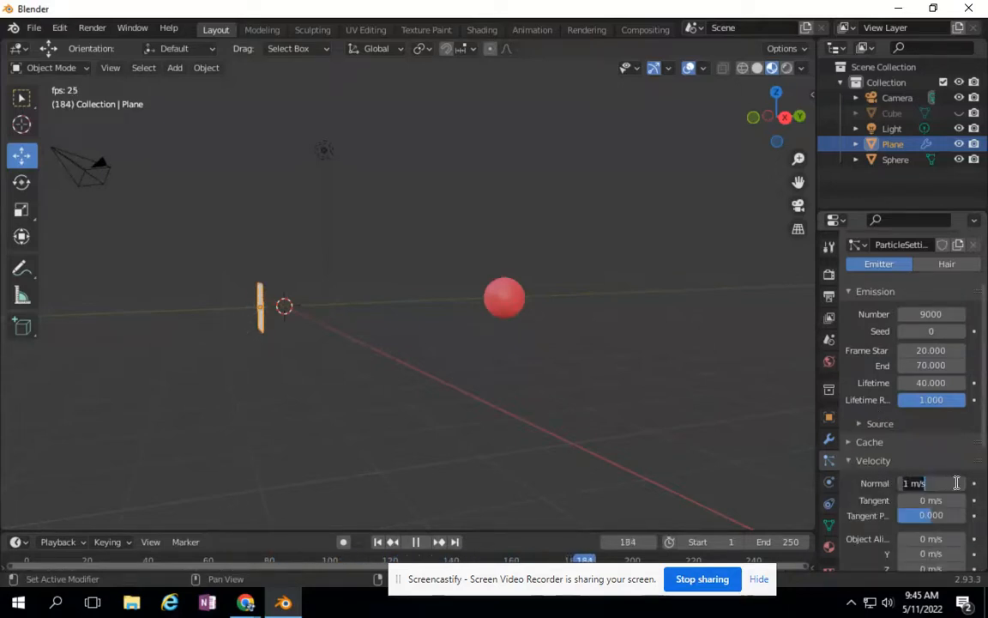
{"action": "type", "text": "10"}
{"action": "key", "text": "Return"}
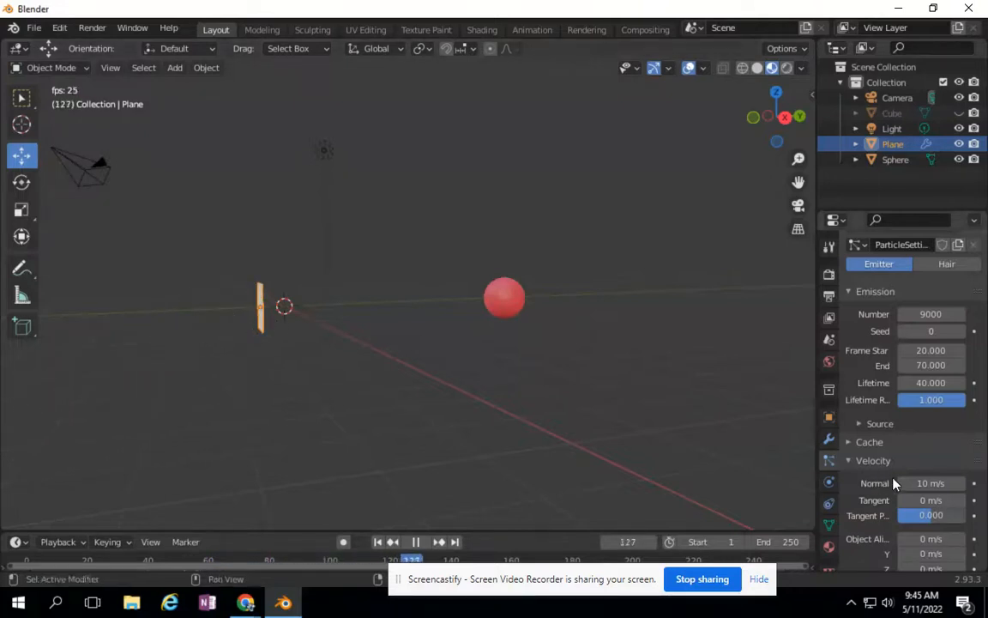
{"action": "left_click", "coordinate": [926, 483]}
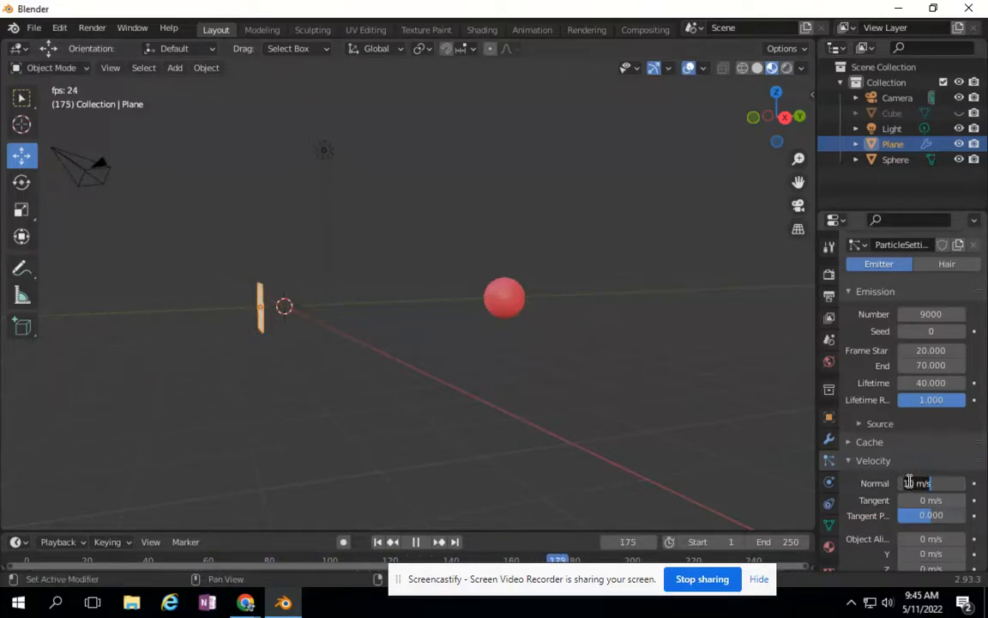
{"action": "left_click", "coordinate": [913, 483]}
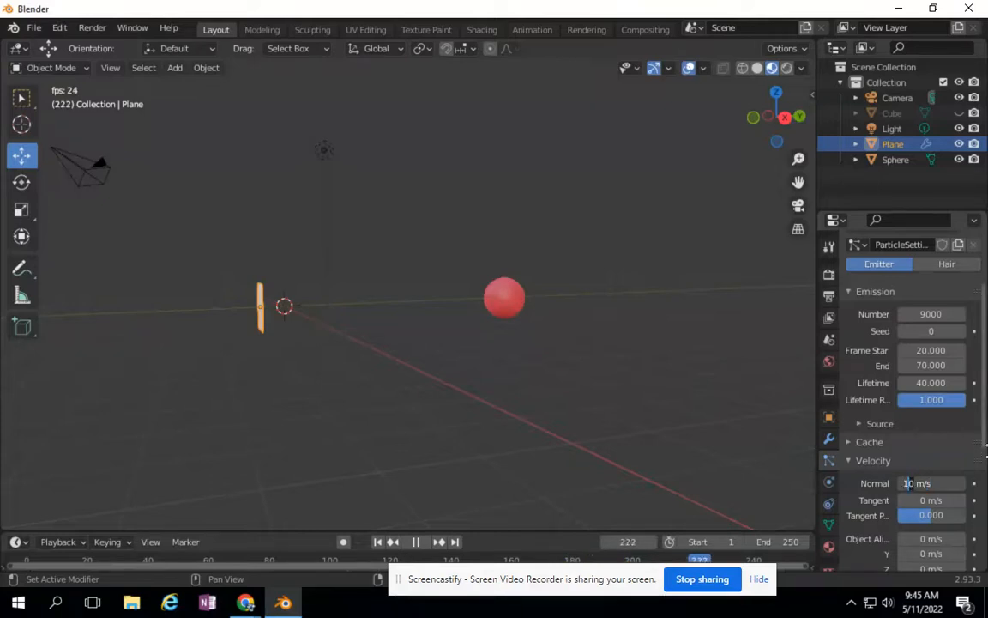
{"action": "key", "text": "Return"}
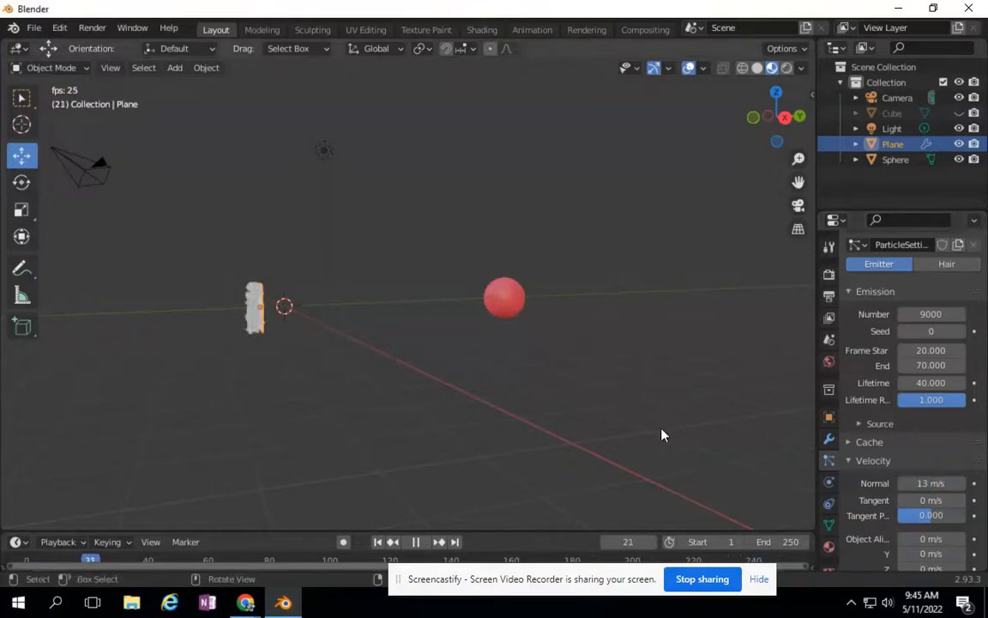
{"action": "left_click", "coordinate": [858, 463]}
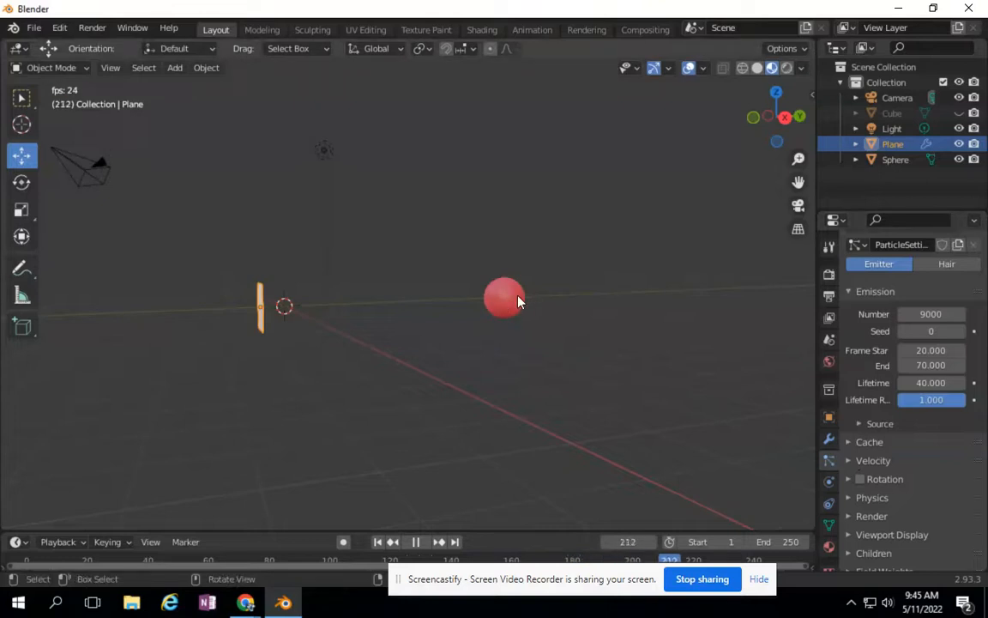
- Render the plane's particles as Object, using the red sphere as the instance object
{"action": "left_click", "coordinate": [851, 517]}
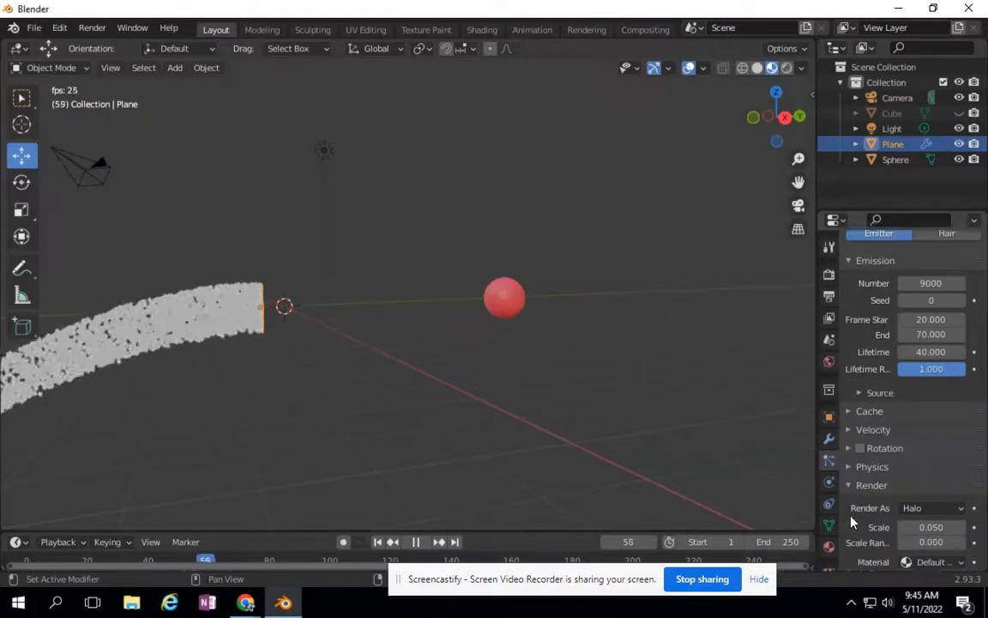
{"action": "scroll", "coordinate": [851, 521], "scroll_direction": "down", "scroll_amount": 5}
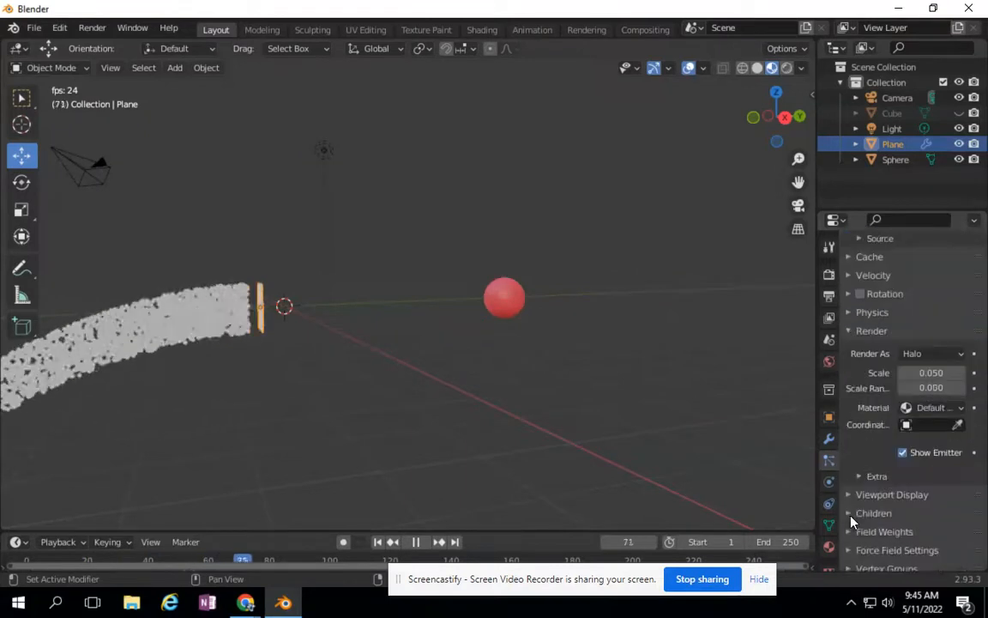
{"action": "left_click", "coordinate": [909, 355]}
{"action": "left_click", "coordinate": [872, 441]}
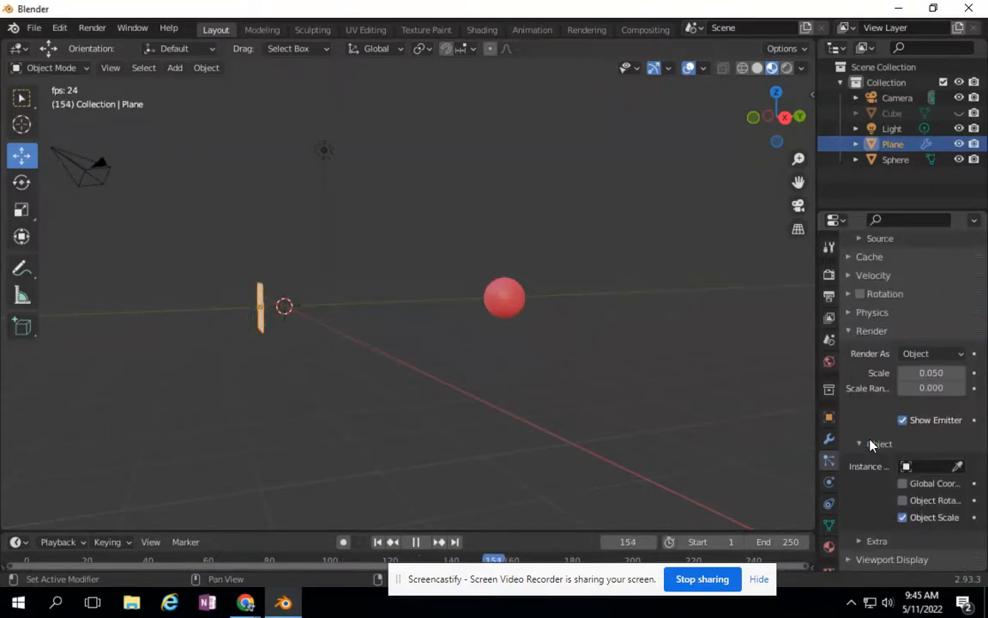
{"action": "left_click", "coordinate": [962, 464]}
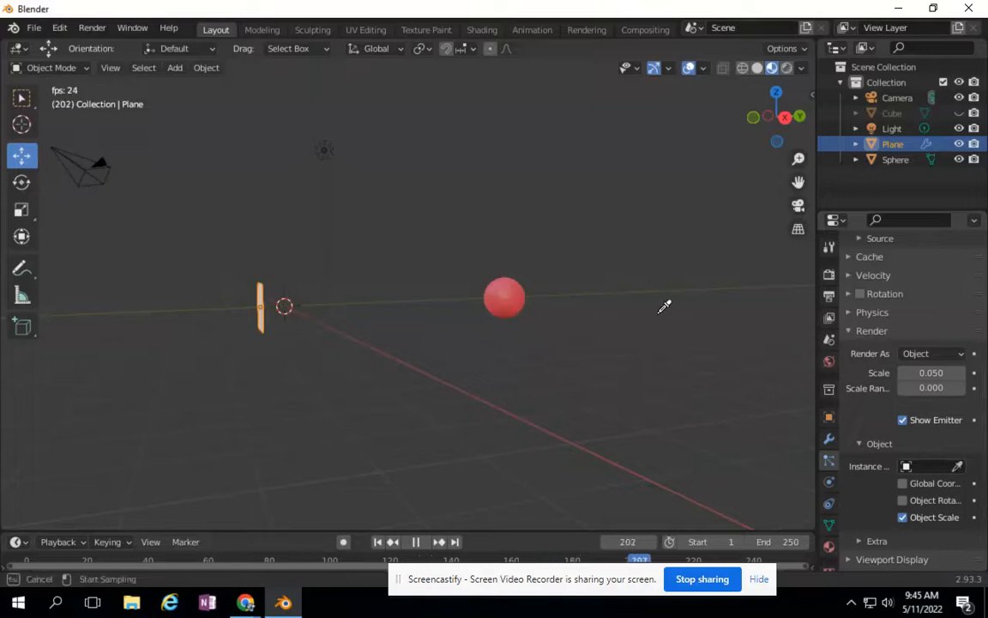
{"action": "left_click", "coordinate": [506, 298]}
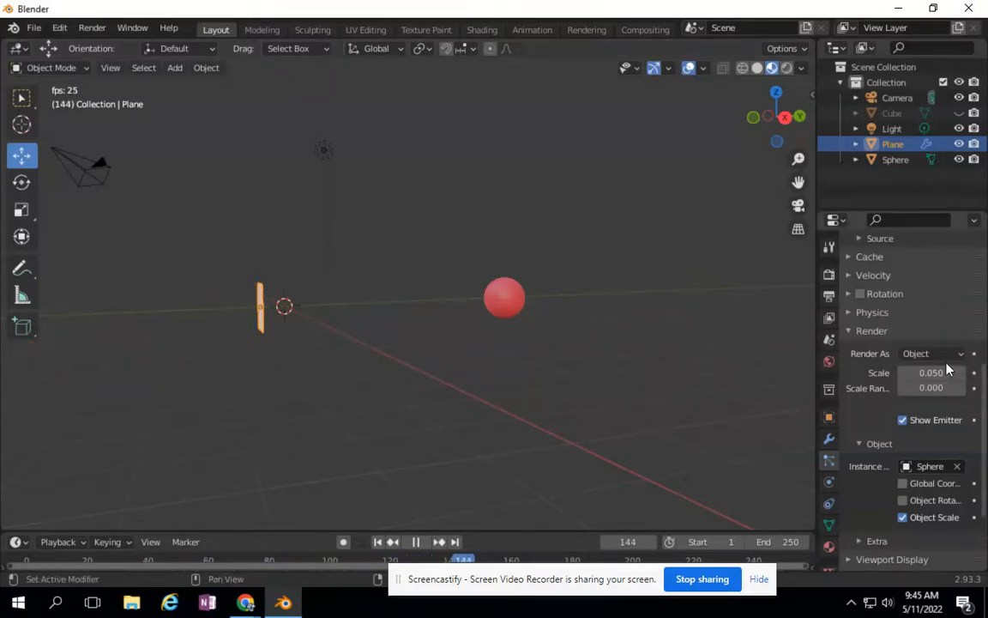
{"action": "left_click", "coordinate": [852, 332]}
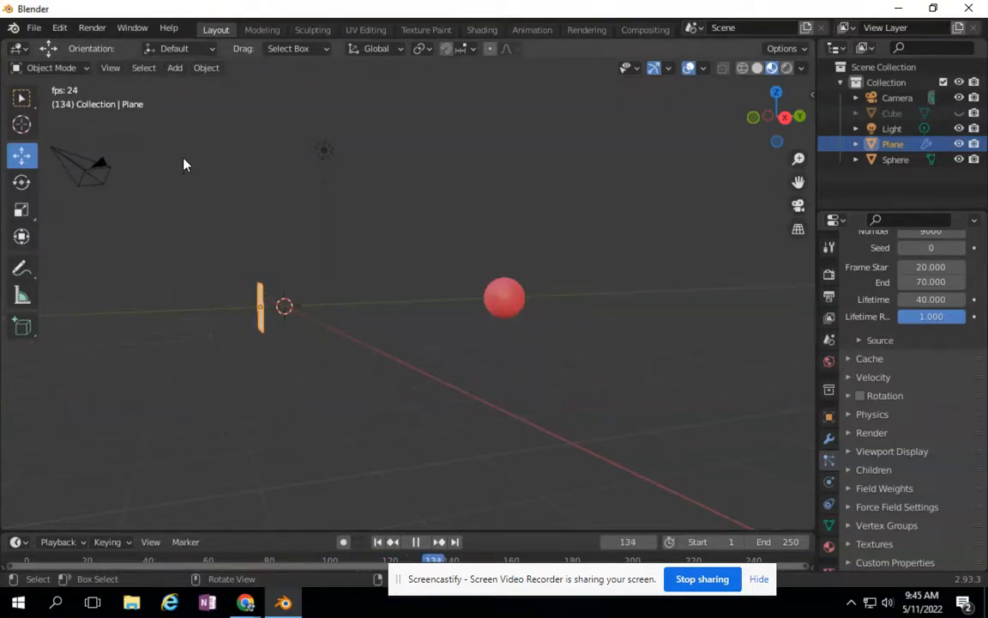
- Stop the playback at the first frame and add a Force type force field to the scene
{"action": "key", "text": "space"}
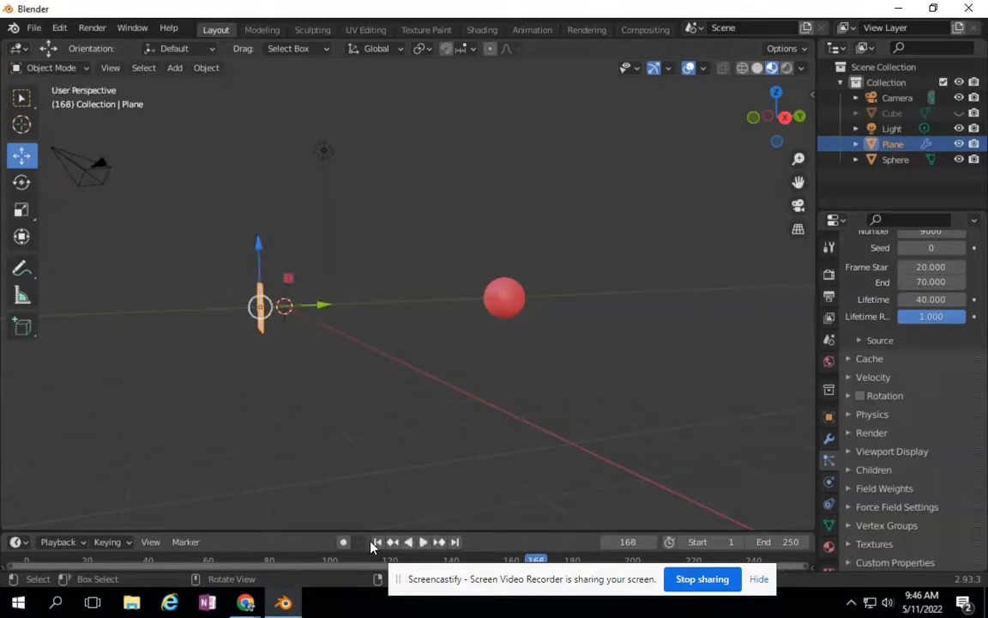
{"action": "left_click", "coordinate": [377, 542]}
{"action": "left_click", "coordinate": [175, 68]}
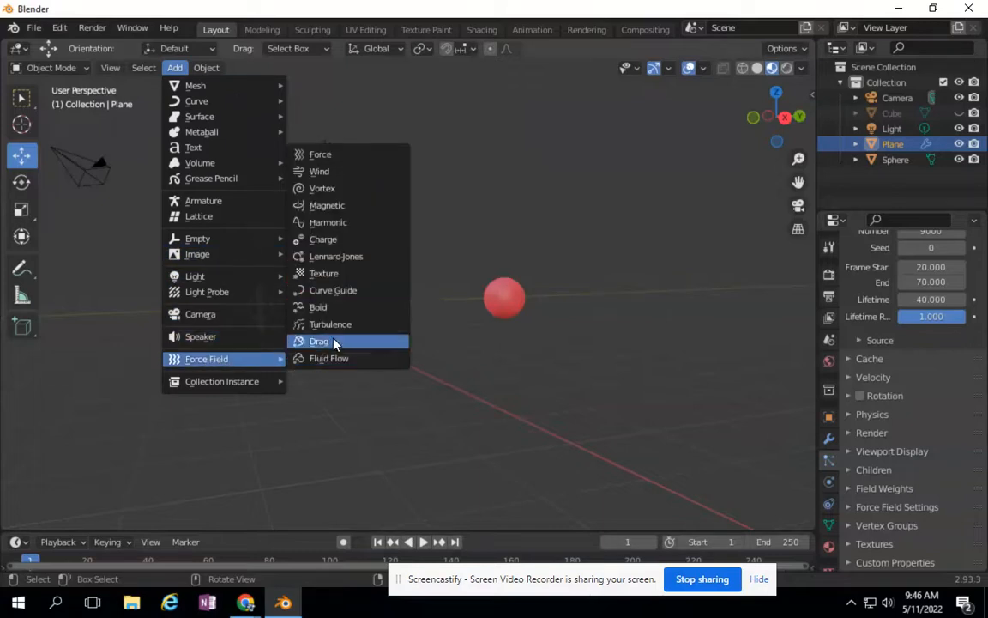
{"action": "left_click", "coordinate": [326, 155]}
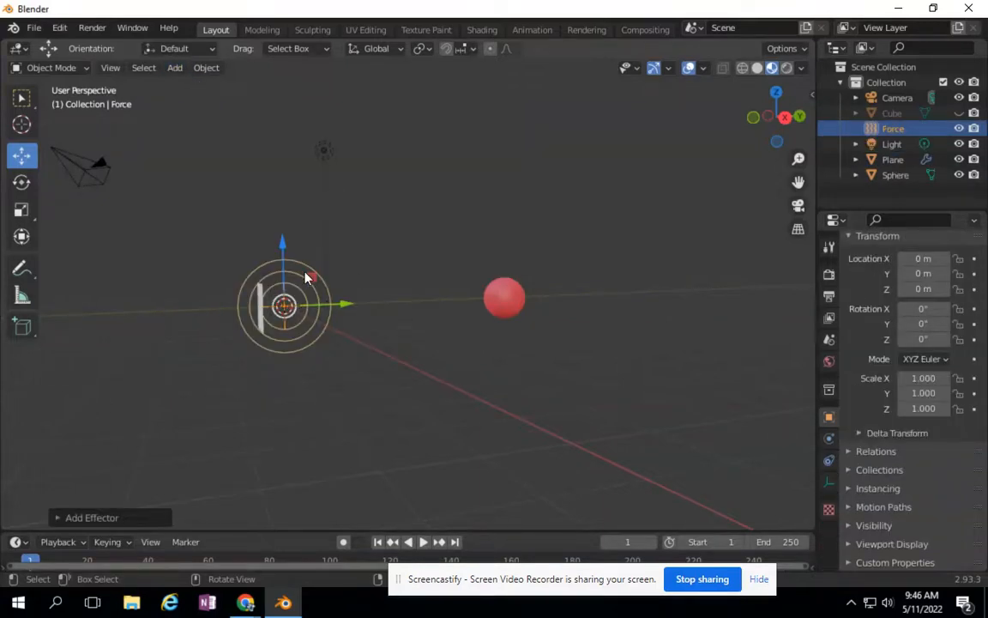
- Play the animation to examine how the particles behave with the force field in place
{"action": "left_click_drag", "start_coordinate": [763, 109], "coordinate": [437, 197]}
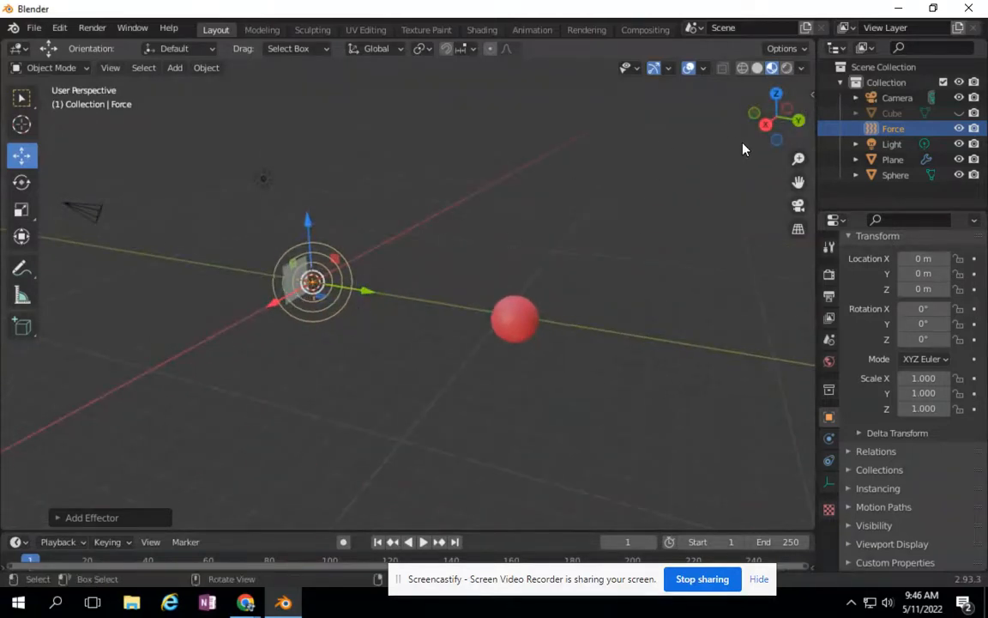
{"action": "left_click_drag", "start_coordinate": [771, 120], "coordinate": [757, 121]}
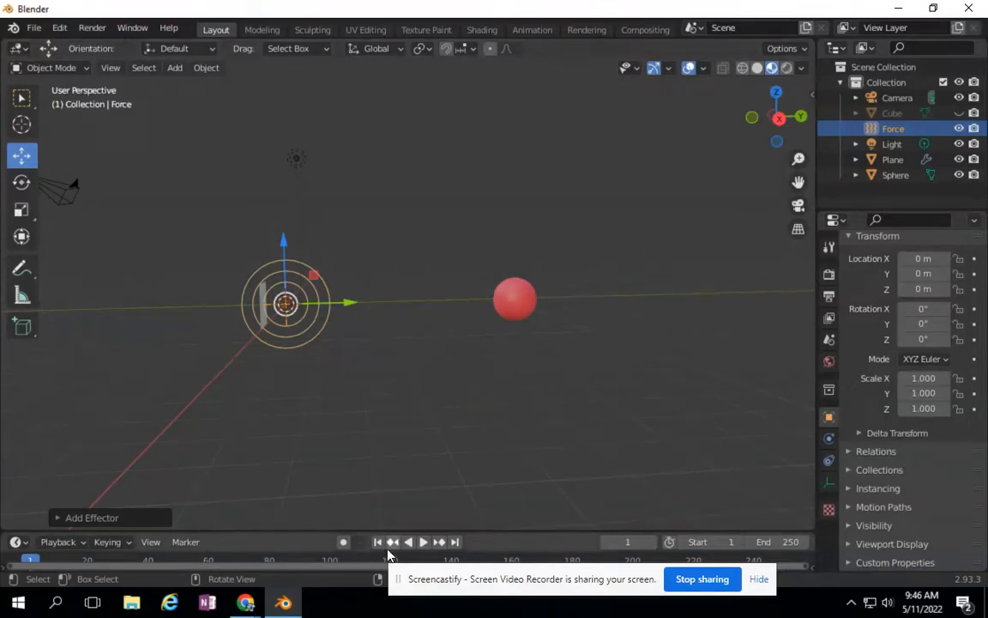
{"action": "left_click", "coordinate": [422, 542]}
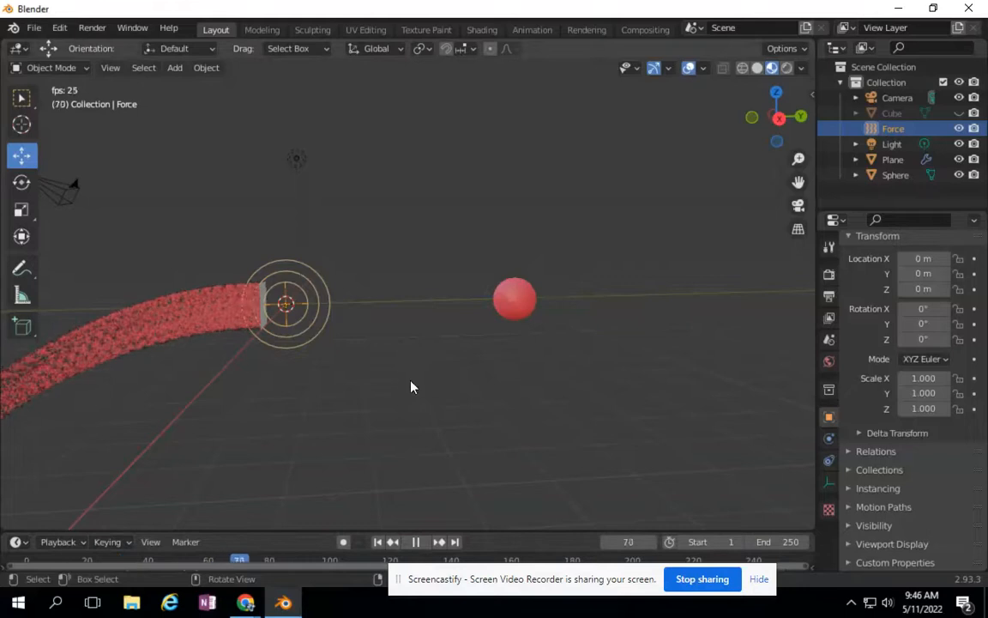
- Raise the force field's strength to 13.7, and to 23.7, while the animation plays, and stop the playback
{"action": "left_click", "coordinate": [828, 440]}
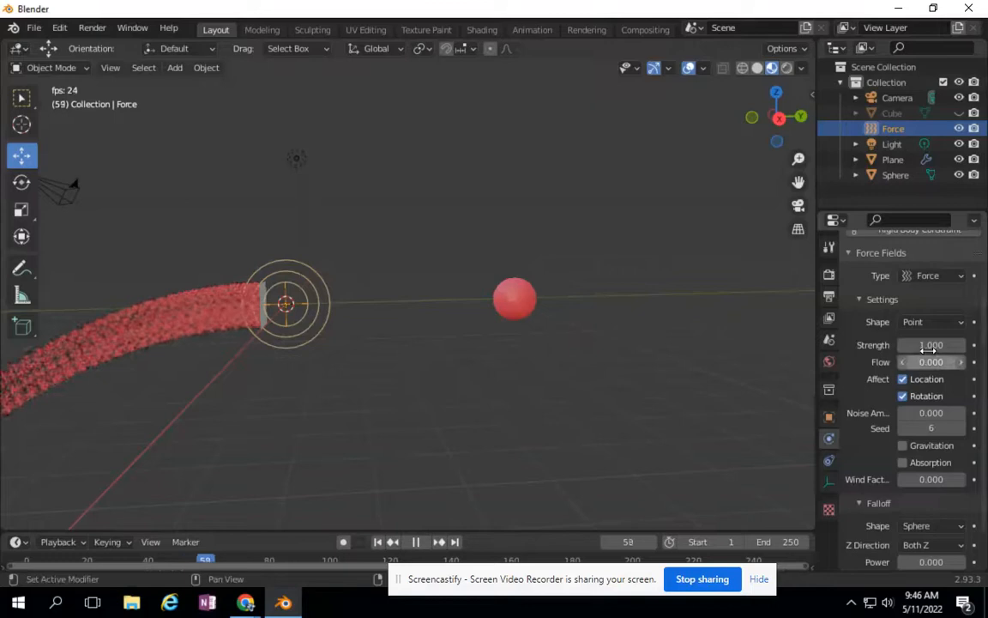
{"action": "left_click_drag", "start_coordinate": [931, 345], "coordinate": [744, 321]}
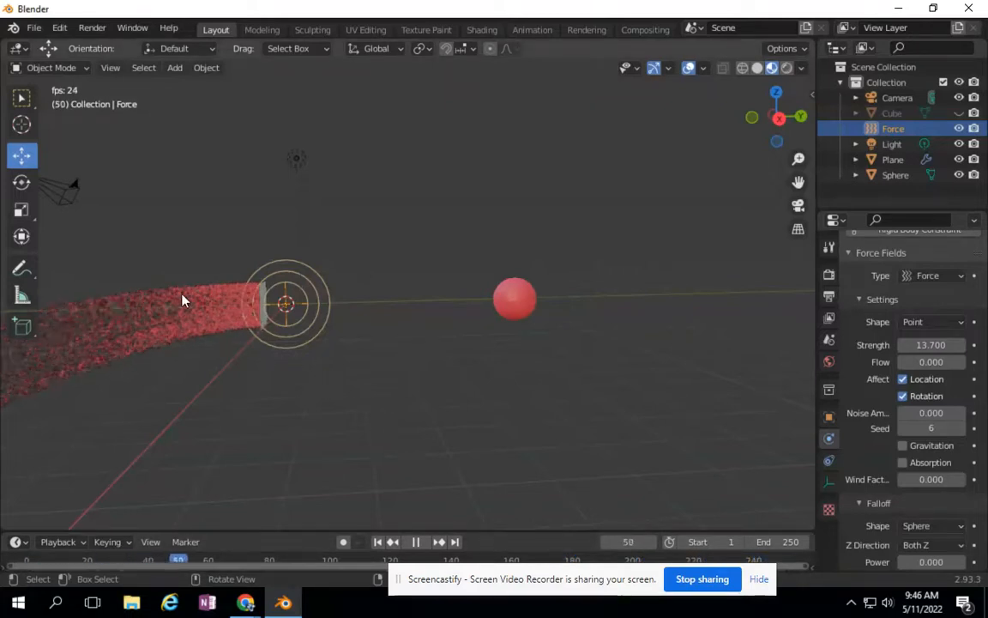
{"action": "left_click_drag", "start_coordinate": [919, 345], "coordinate": [18, 352]}
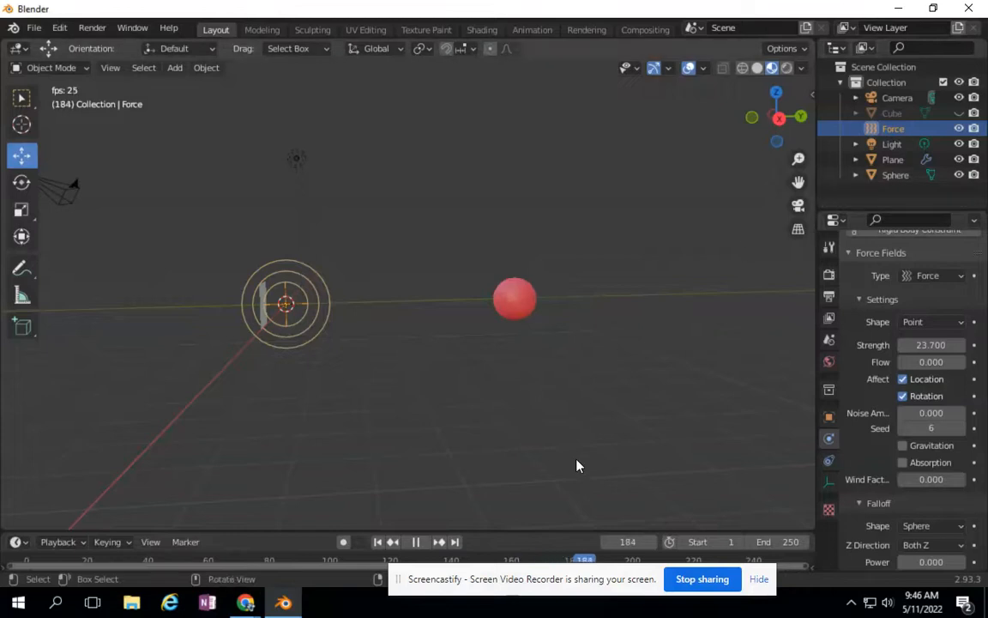
{"action": "left_click", "coordinate": [426, 541]}
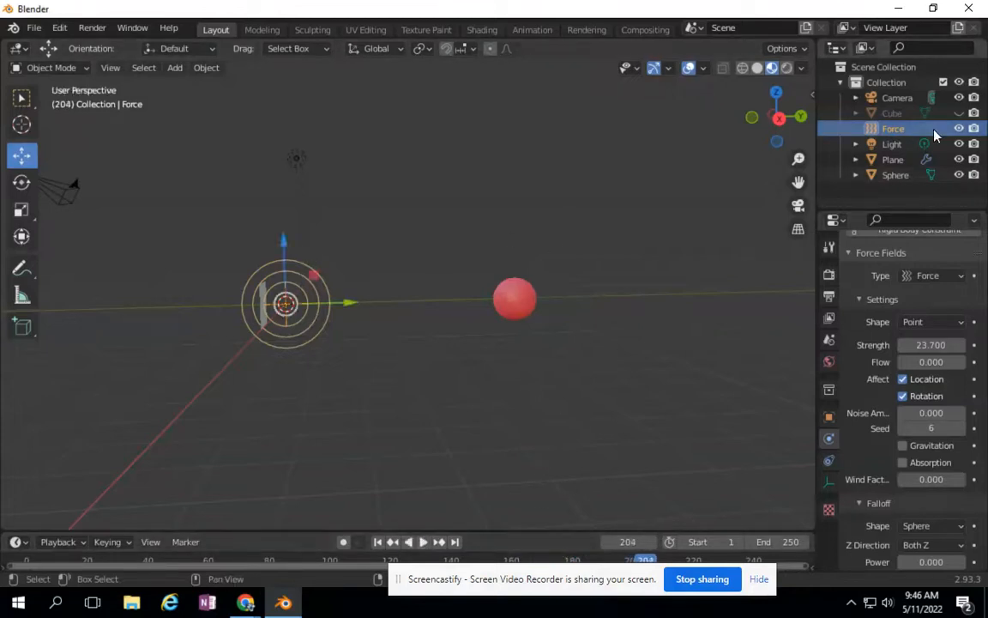
- Unhide the cube and play the animation from the first frame, stopping at frame 70
{"action": "left_click", "coordinate": [959, 113]}
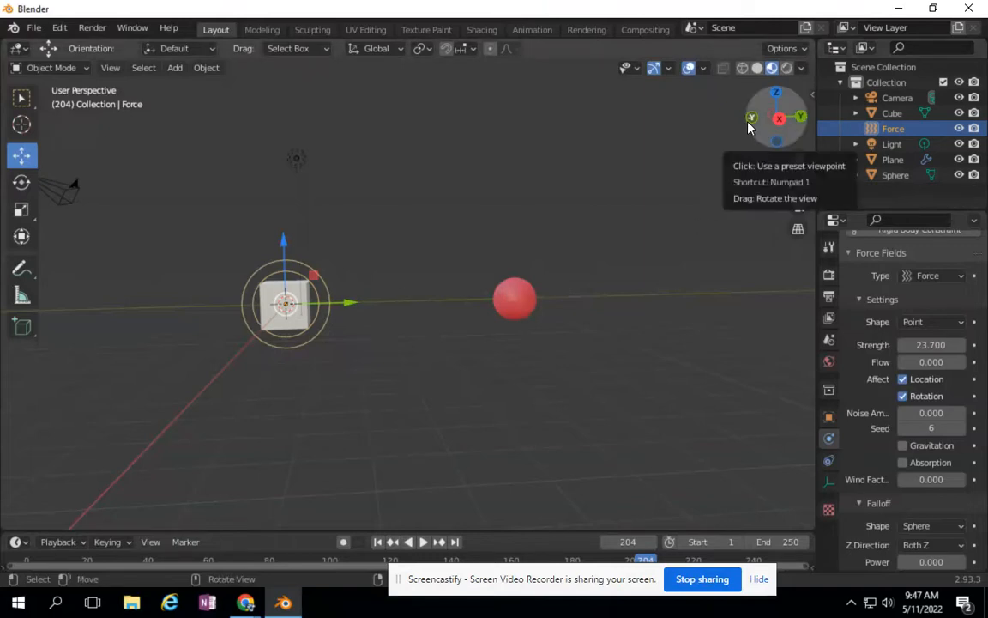
{"action": "left_click", "coordinate": [379, 543]}
{"action": "left_click", "coordinate": [420, 543]}
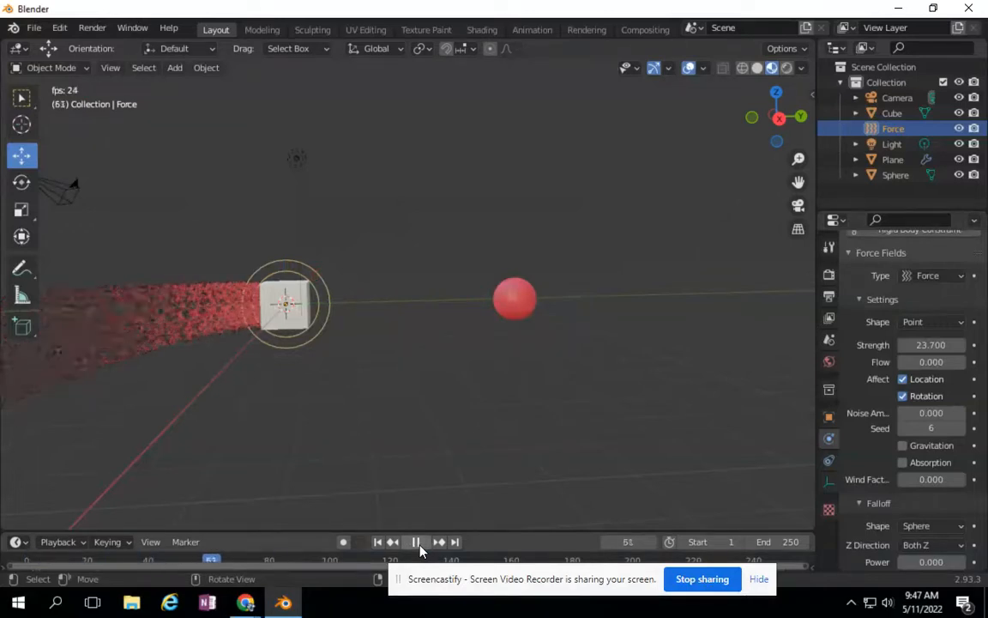
{"action": "left_click", "coordinate": [417, 542]}
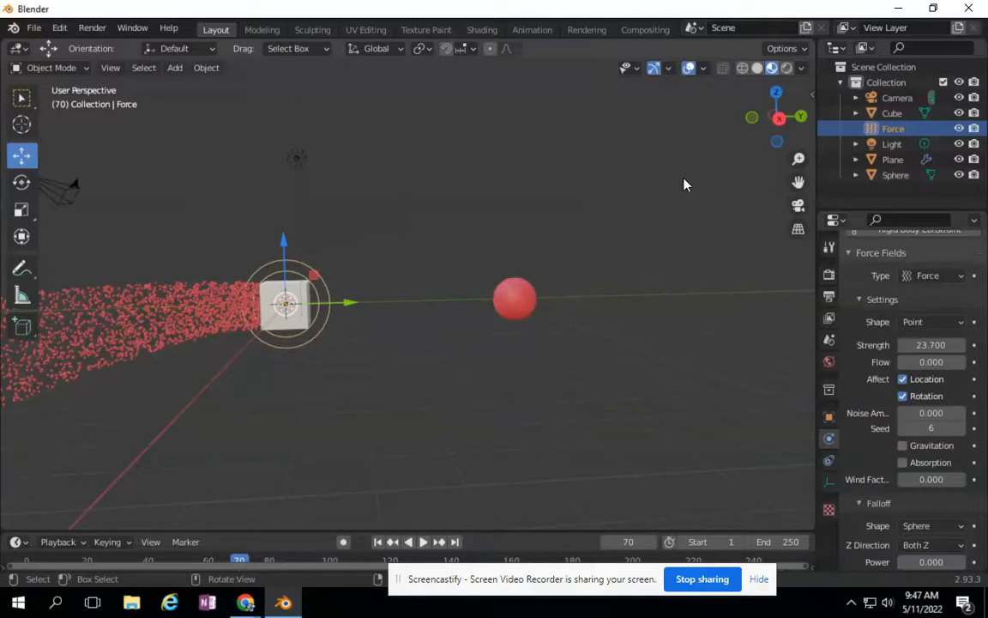
- Bake the cache of the plane's particle system
{"action": "left_click", "coordinate": [890, 160]}
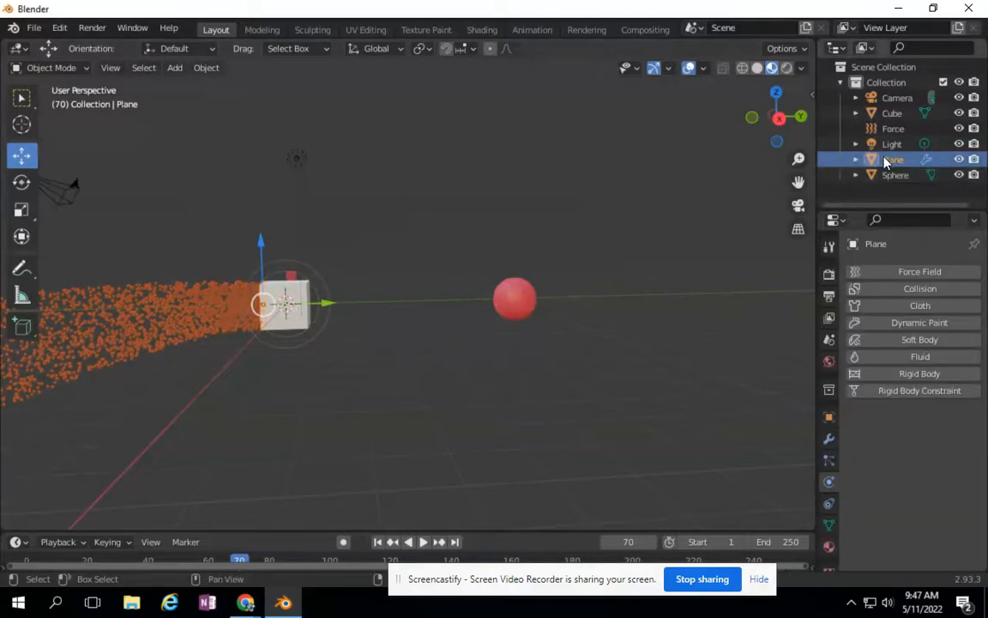
{"action": "left_click", "coordinate": [829, 462]}
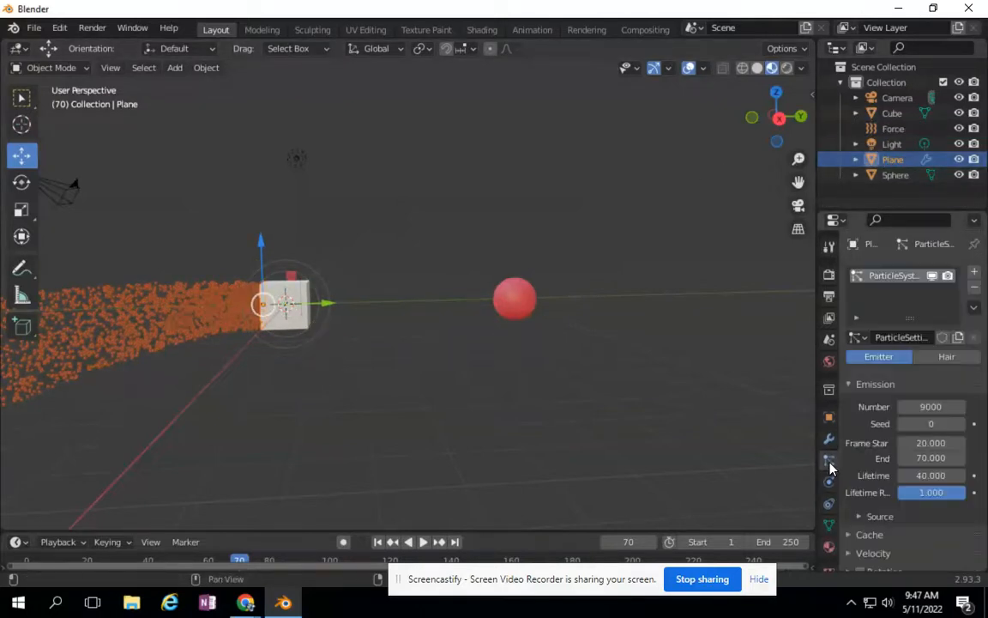
{"action": "scroll", "coordinate": [896, 438], "scroll_direction": "down", "scroll_amount": 5}
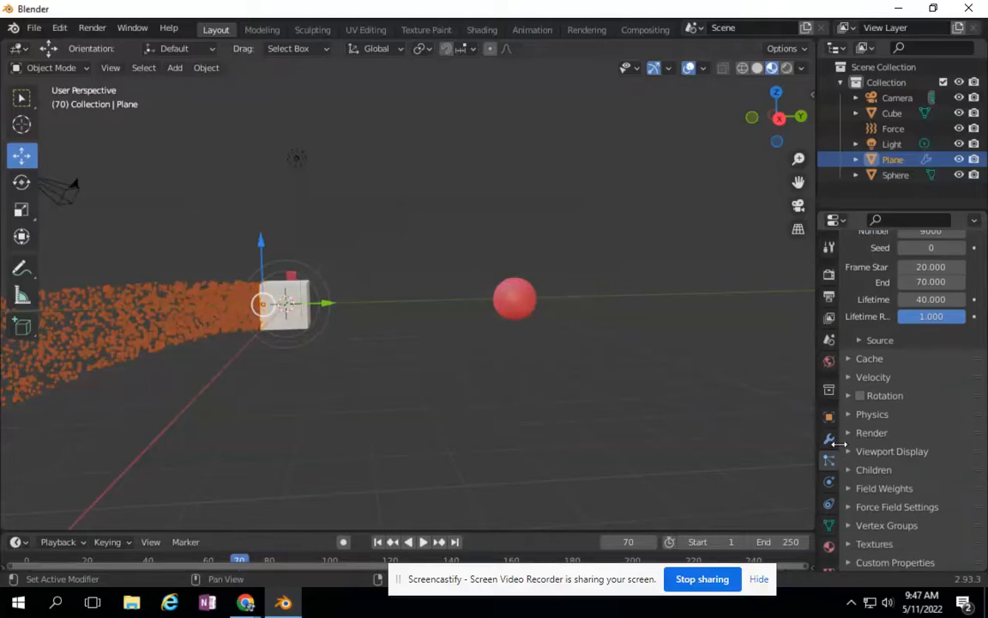
{"action": "left_click", "coordinate": [848, 359]}
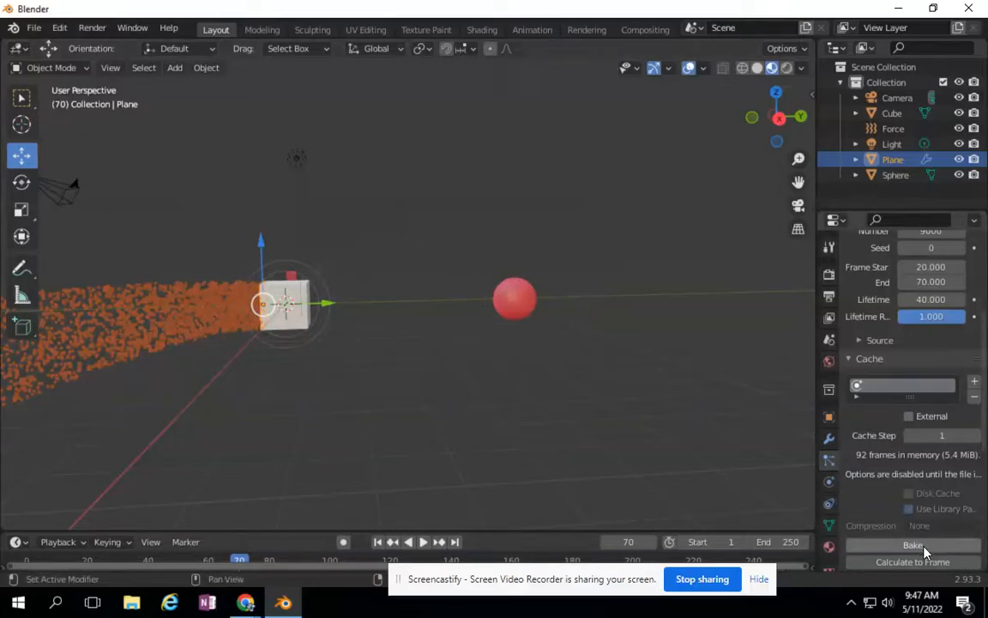
{"action": "left_click", "coordinate": [901, 547]}
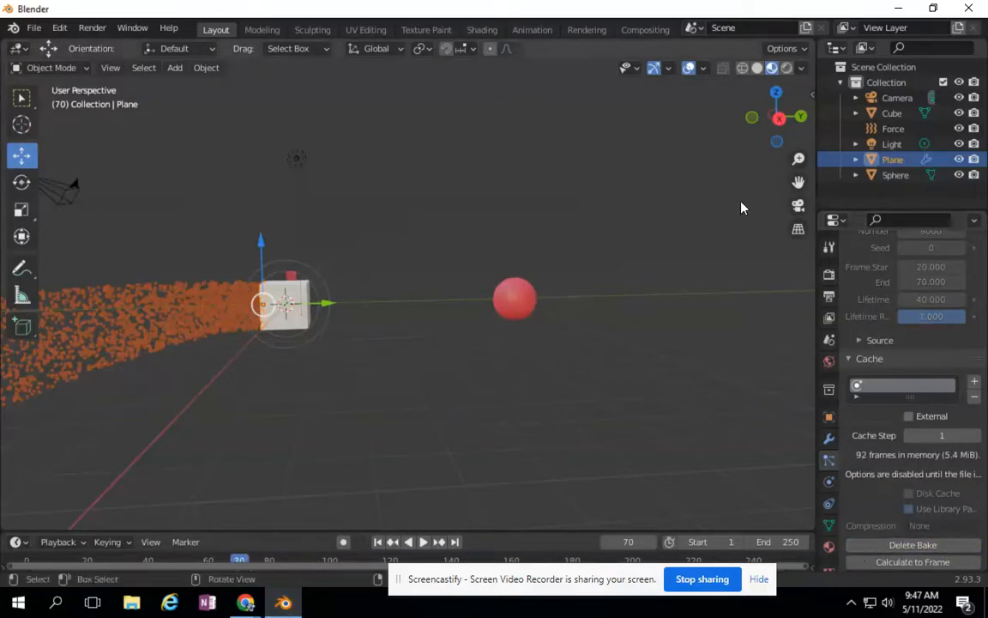
- Look through the camera and reposition it with walk navigation so the particle stream fills more of the frame
{"action": "left_click", "coordinate": [796, 206]}
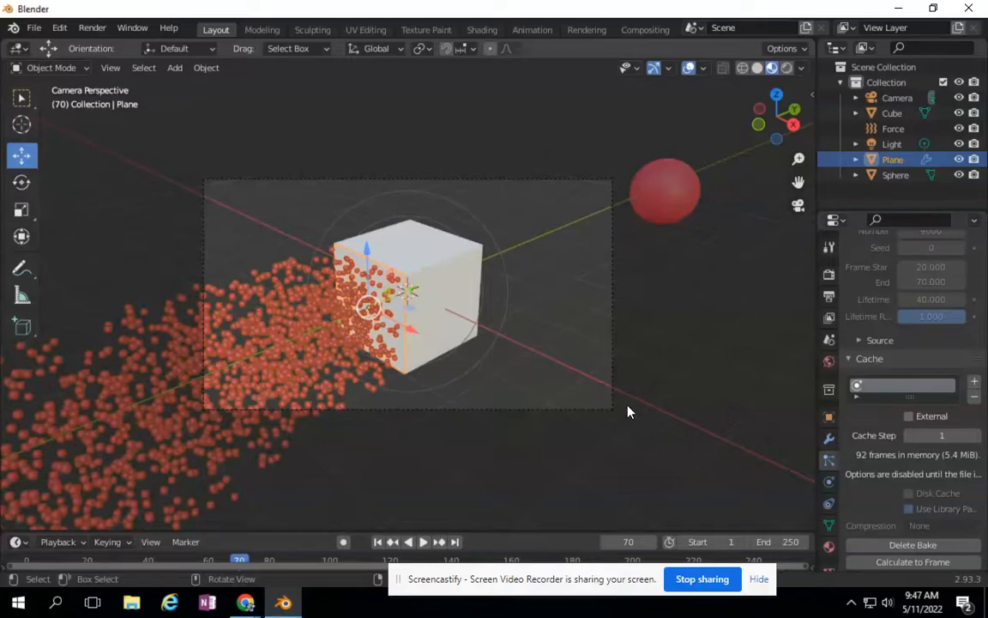
{"action": "key", "text": "shift+grave"}
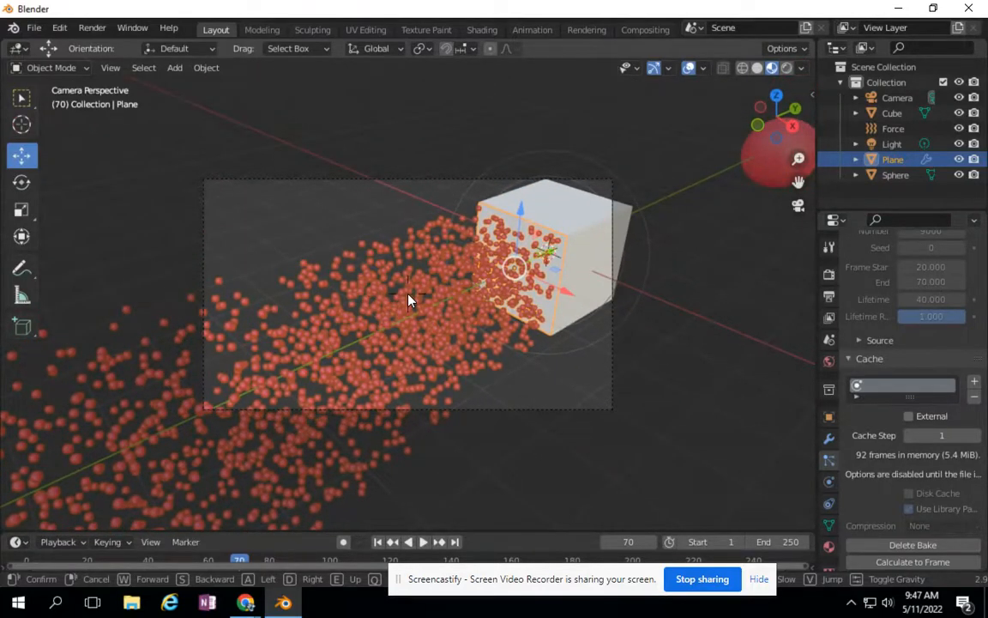
{"action": "left_click", "coordinate": [409, 300]}
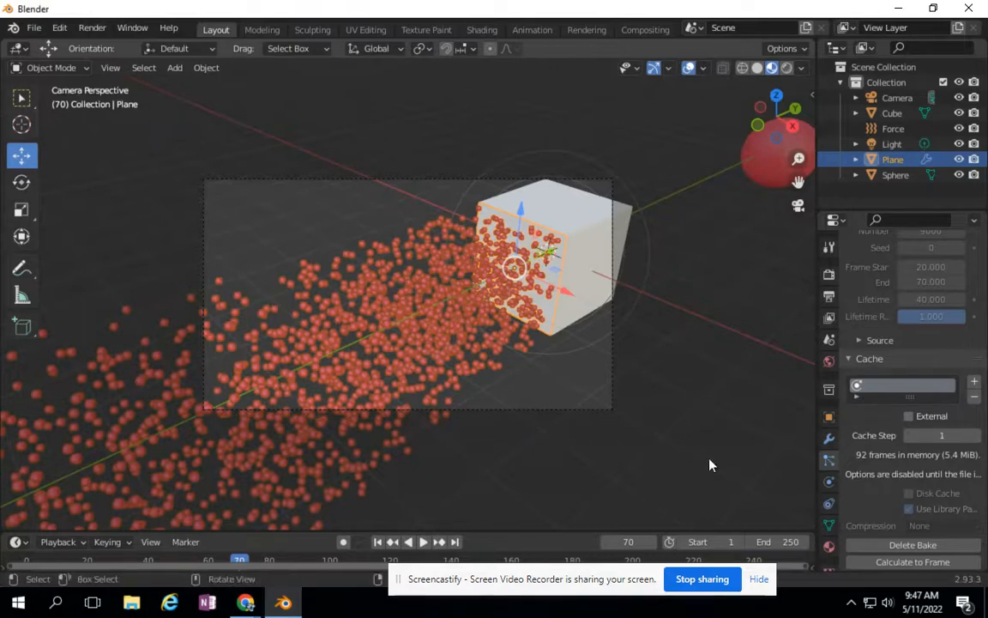
- Set the render output to AVI Raw format, saved to the Desktop with the file name spraayCan
{"action": "left_click", "coordinate": [829, 297]}
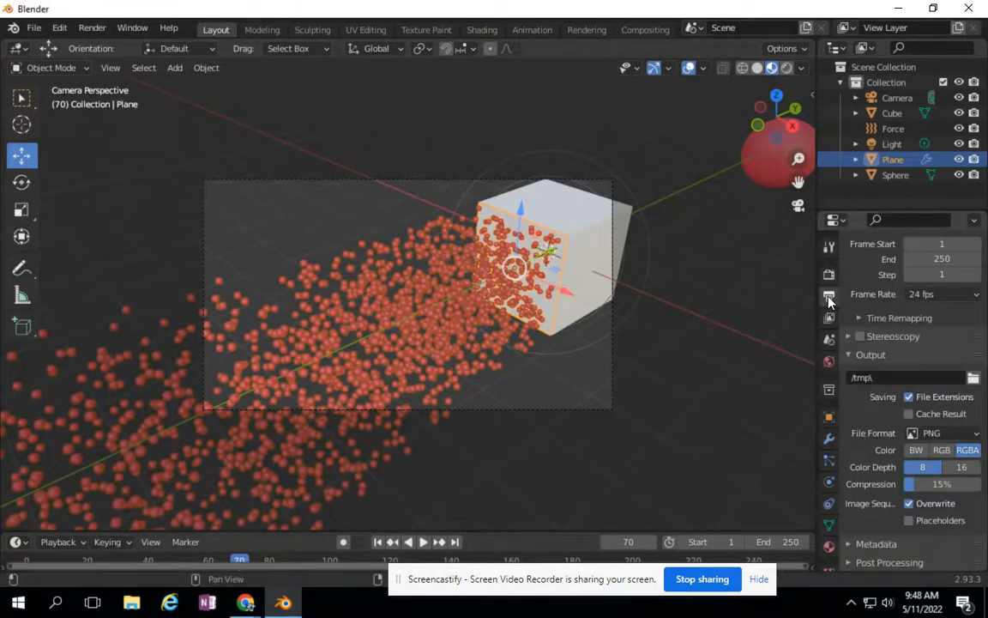
{"action": "left_click", "coordinate": [941, 432]}
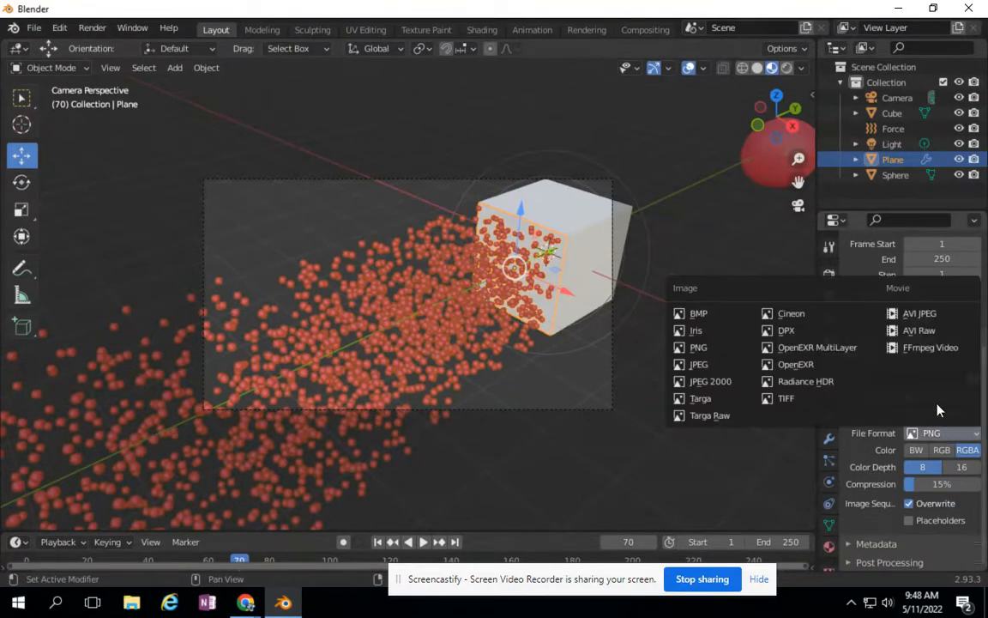
{"action": "left_click", "coordinate": [918, 330]}
{"action": "left_click", "coordinate": [973, 450]}
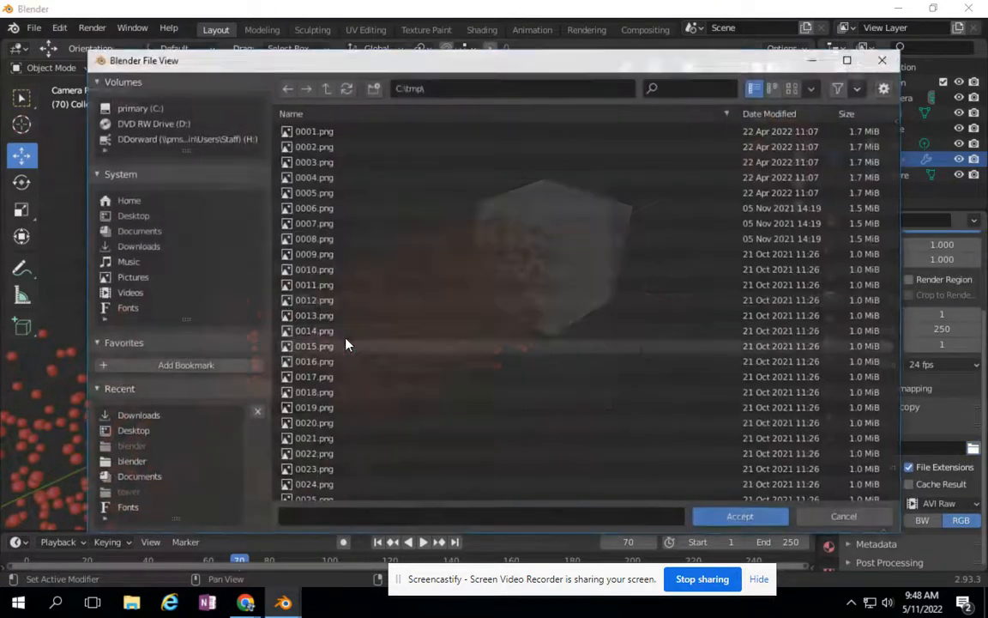
{"action": "left_click", "coordinate": [136, 247]}
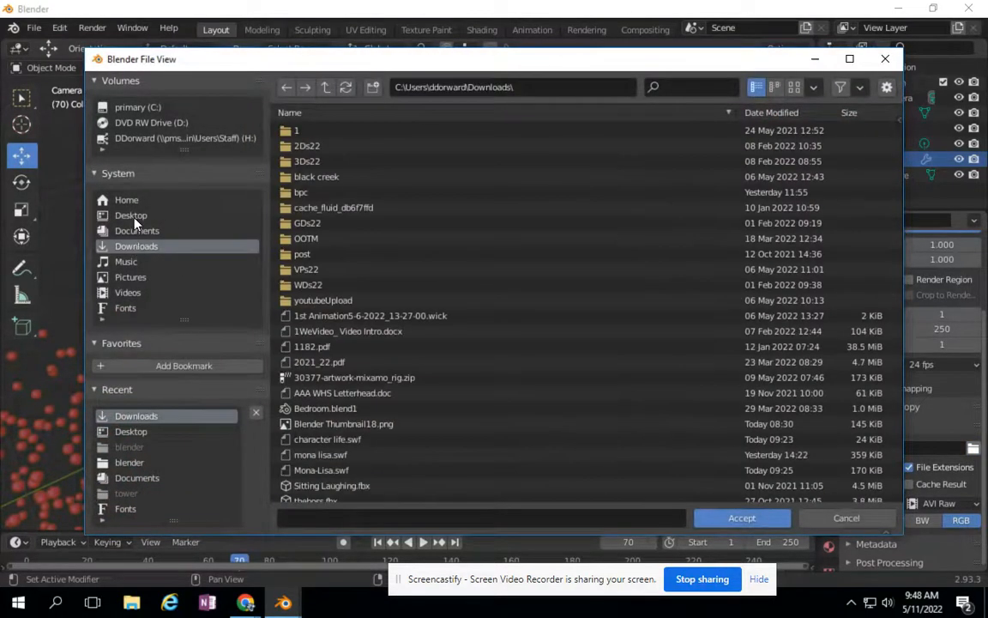
{"action": "left_click", "coordinate": [132, 216]}
{"action": "left_click", "coordinate": [310, 517]}
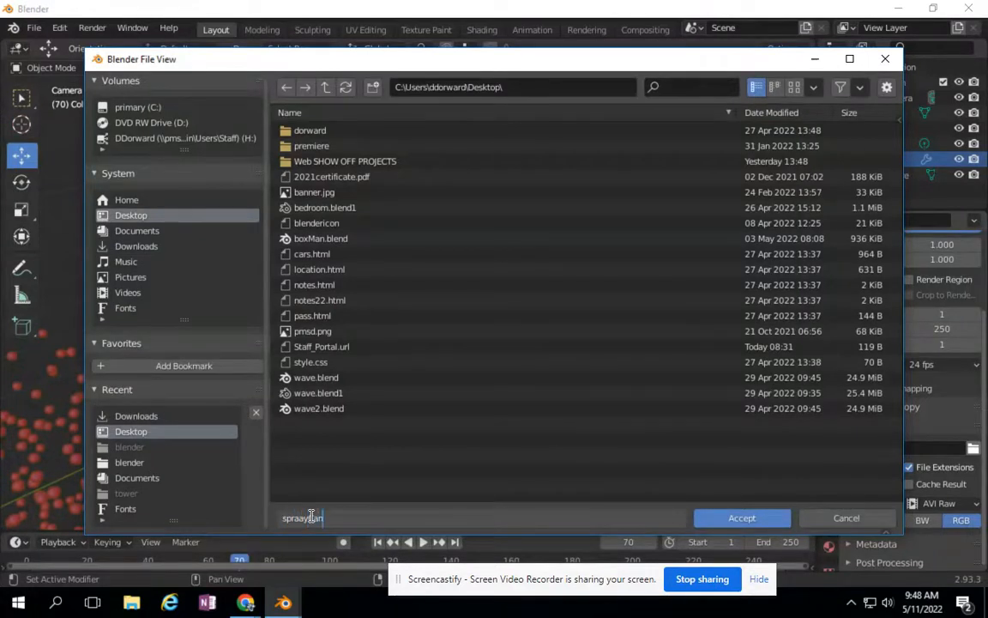
{"action": "left_click", "coordinate": [743, 518]}
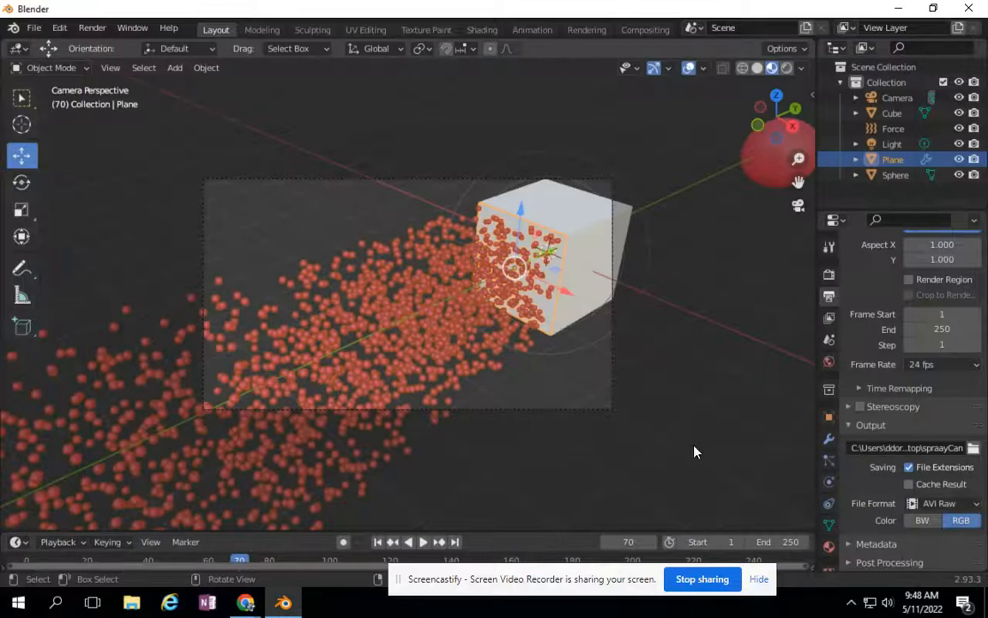
- Render the full animation to the output file
{"action": "left_click", "coordinate": [91, 27]}
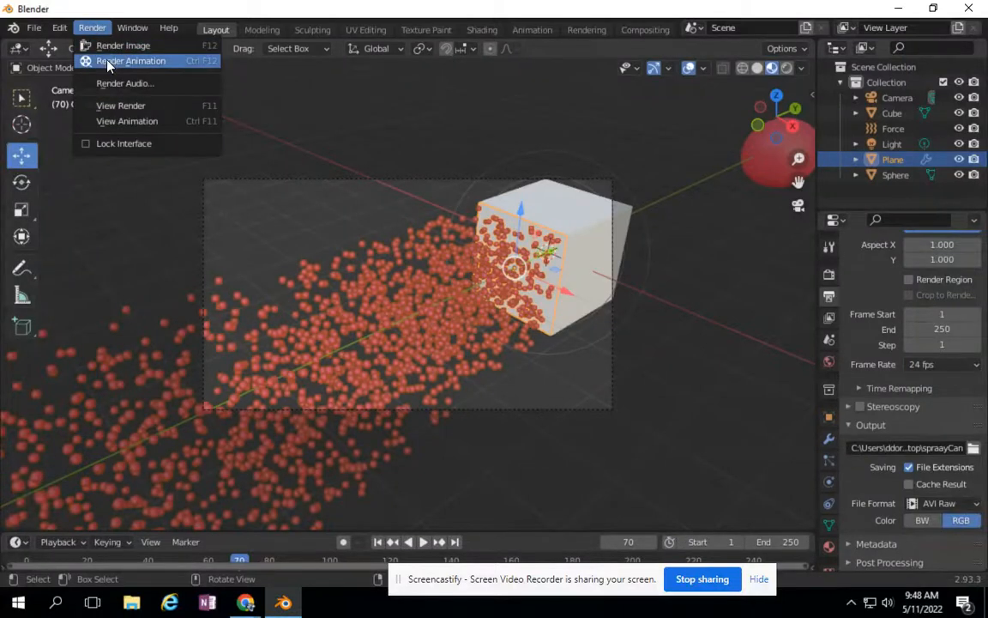
{"action": "left_click", "coordinate": [111, 62]}
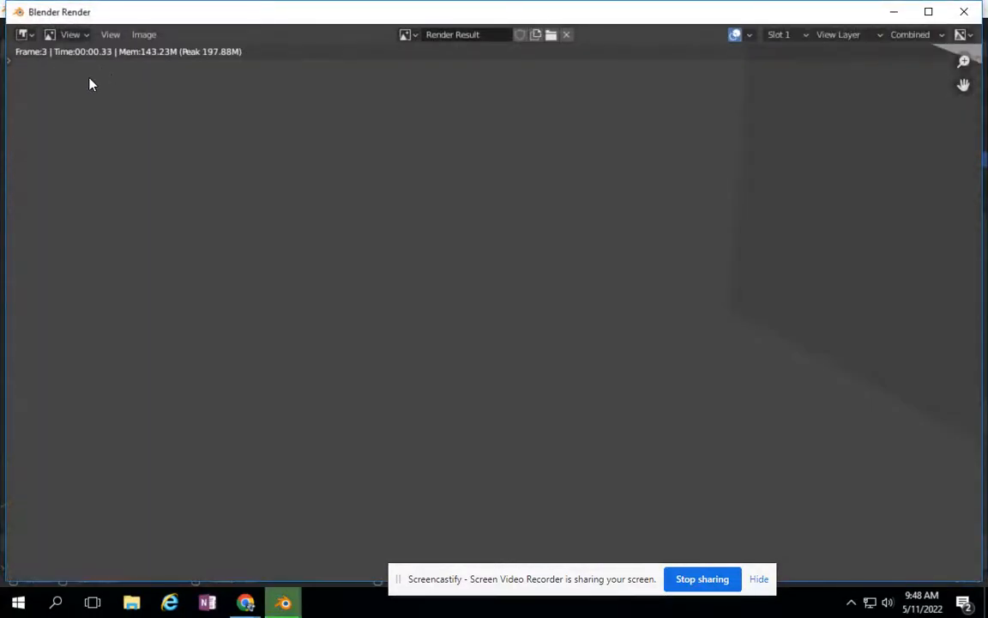